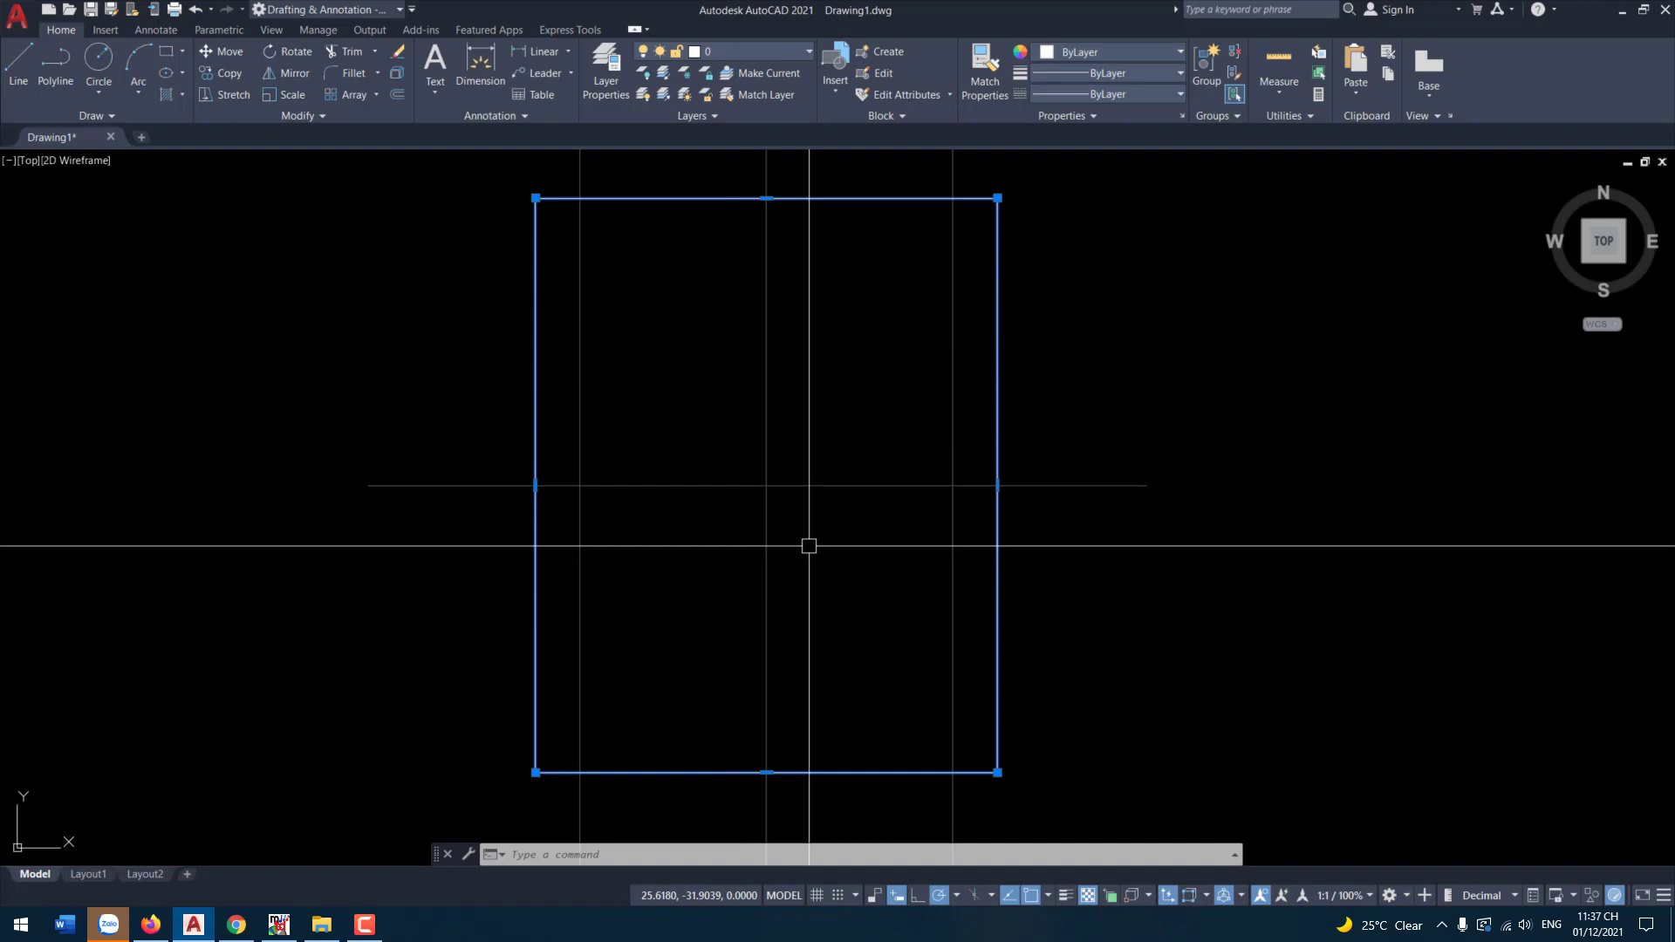
# - Stretch the rectangle's two bottom corners inward along the base to the outer vertical guide lines, forming a tapered outline
pyautogui.press('Escape')
pyautogui.moveTo(848, 601); pyautogui.dragTo(845, 573, button='middle')
pyautogui.click(828, 743)
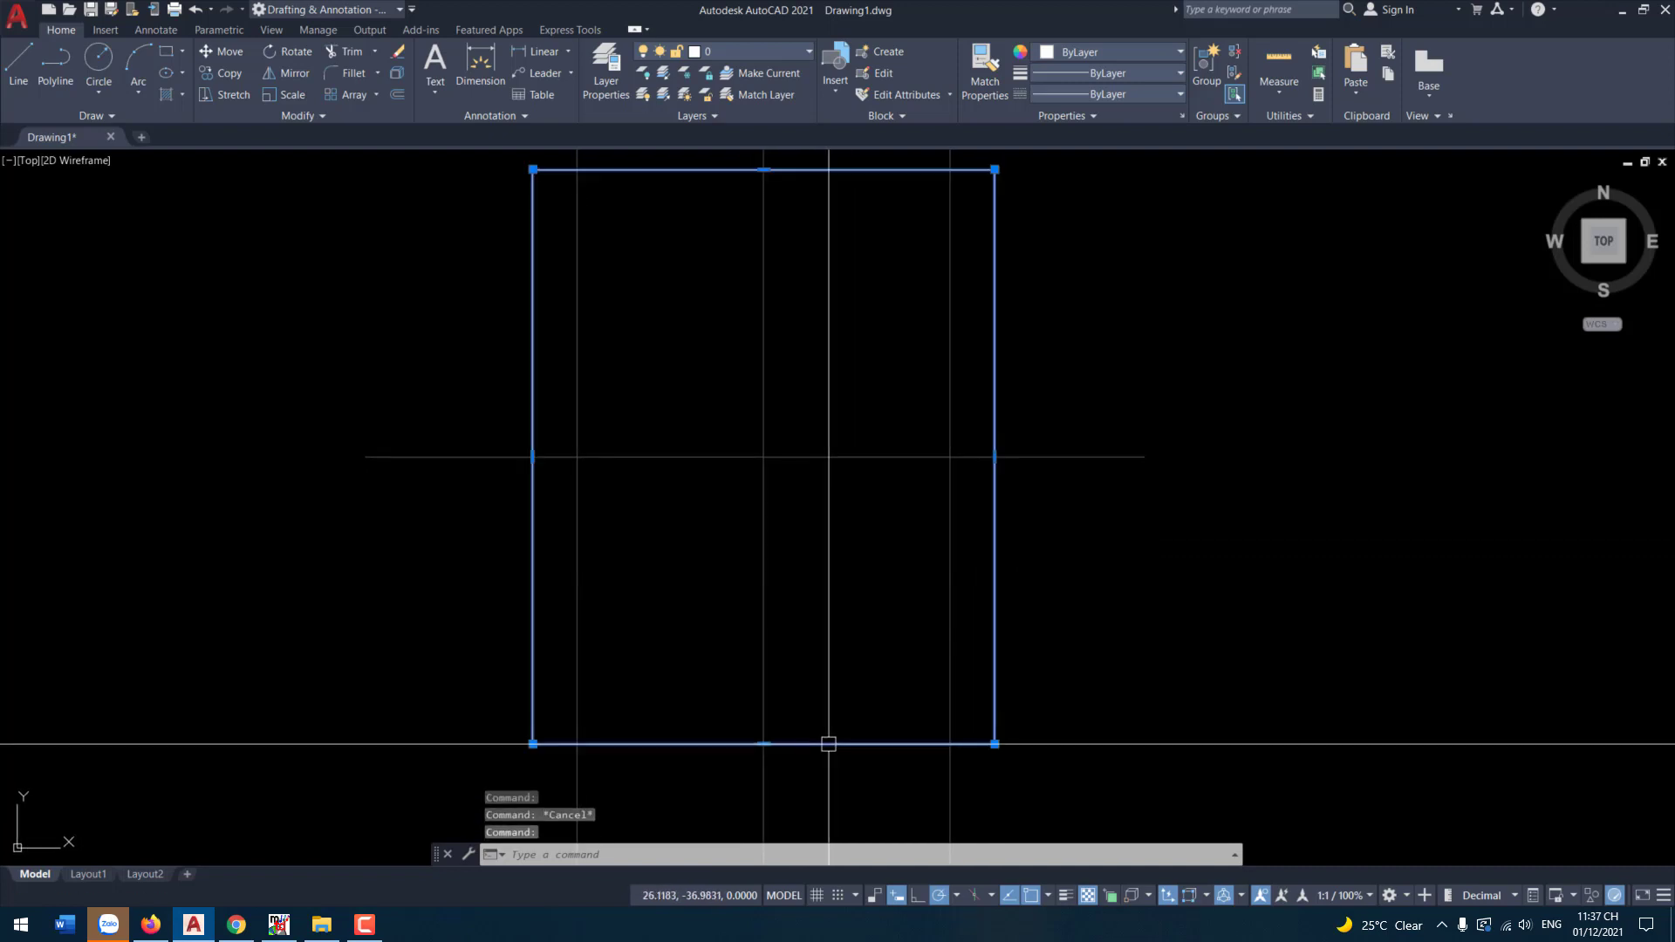
pyautogui.moveTo(994, 743)
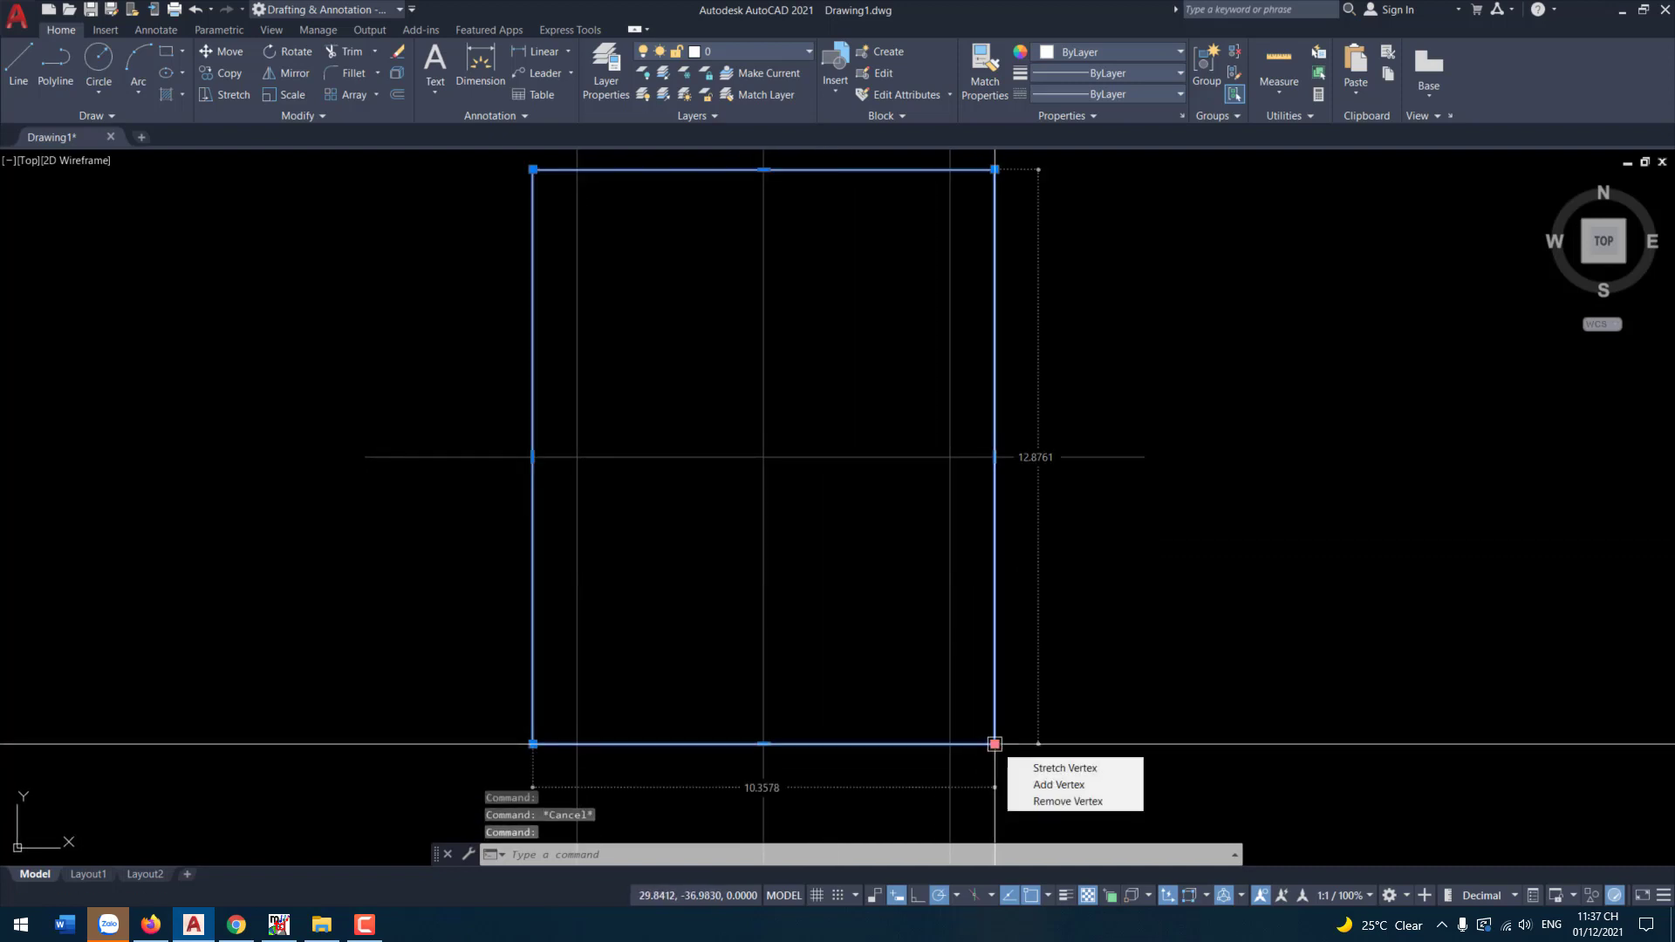
pyautogui.click(1079, 768)
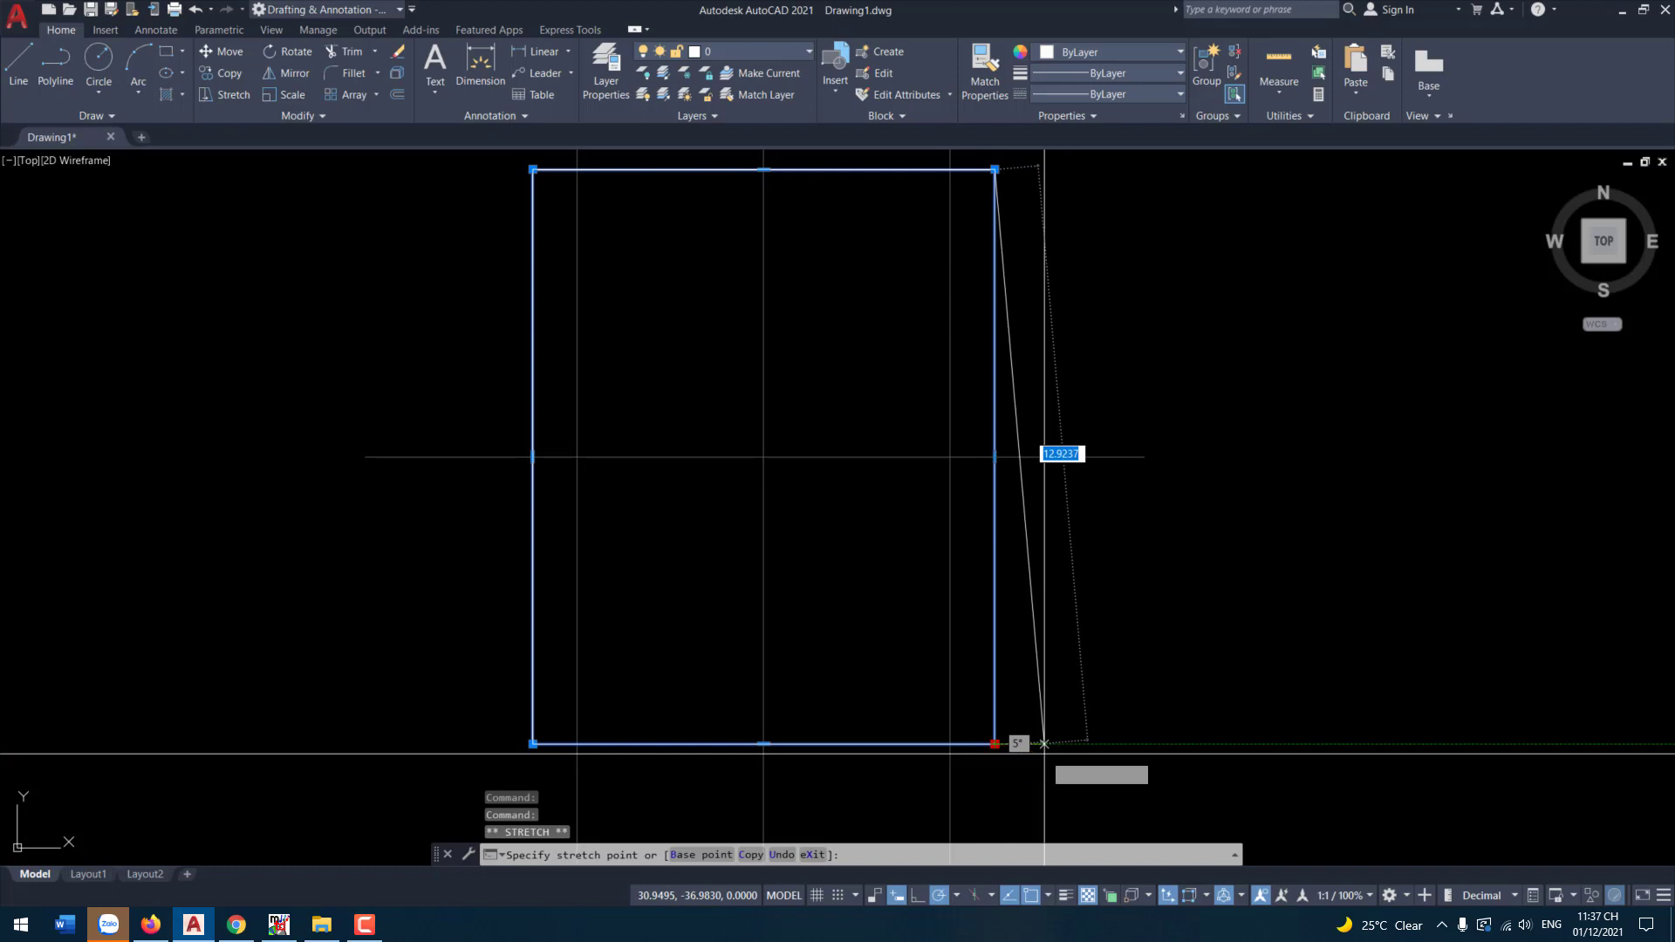
pyautogui.click(950, 743)
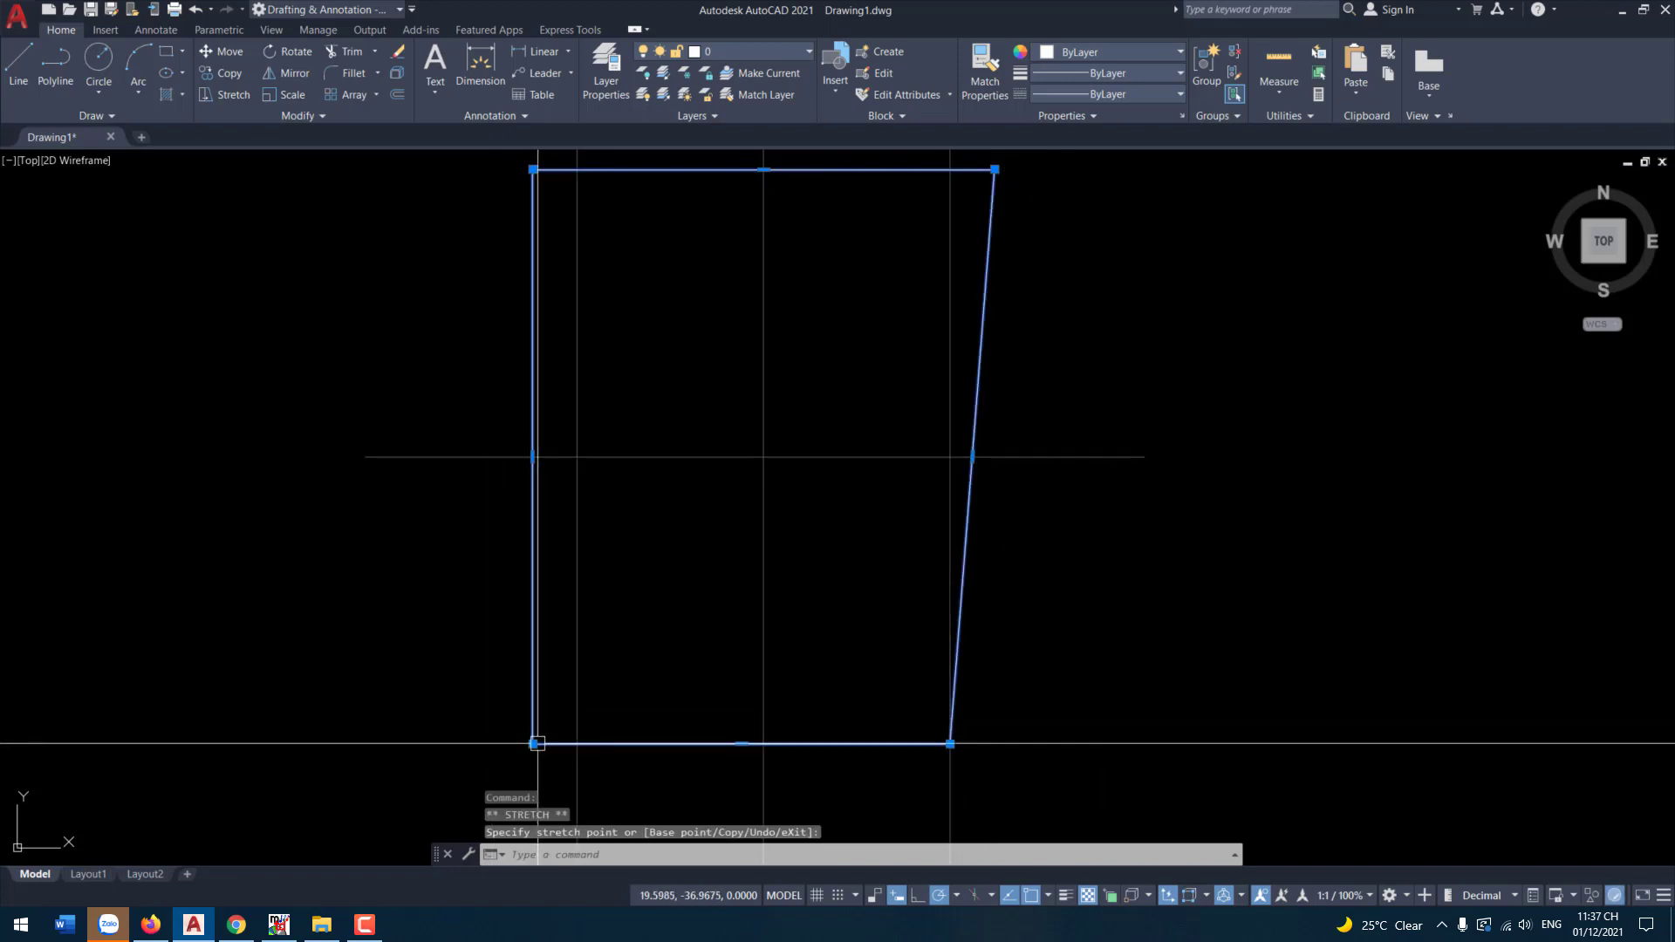
pyautogui.moveTo(533, 743)
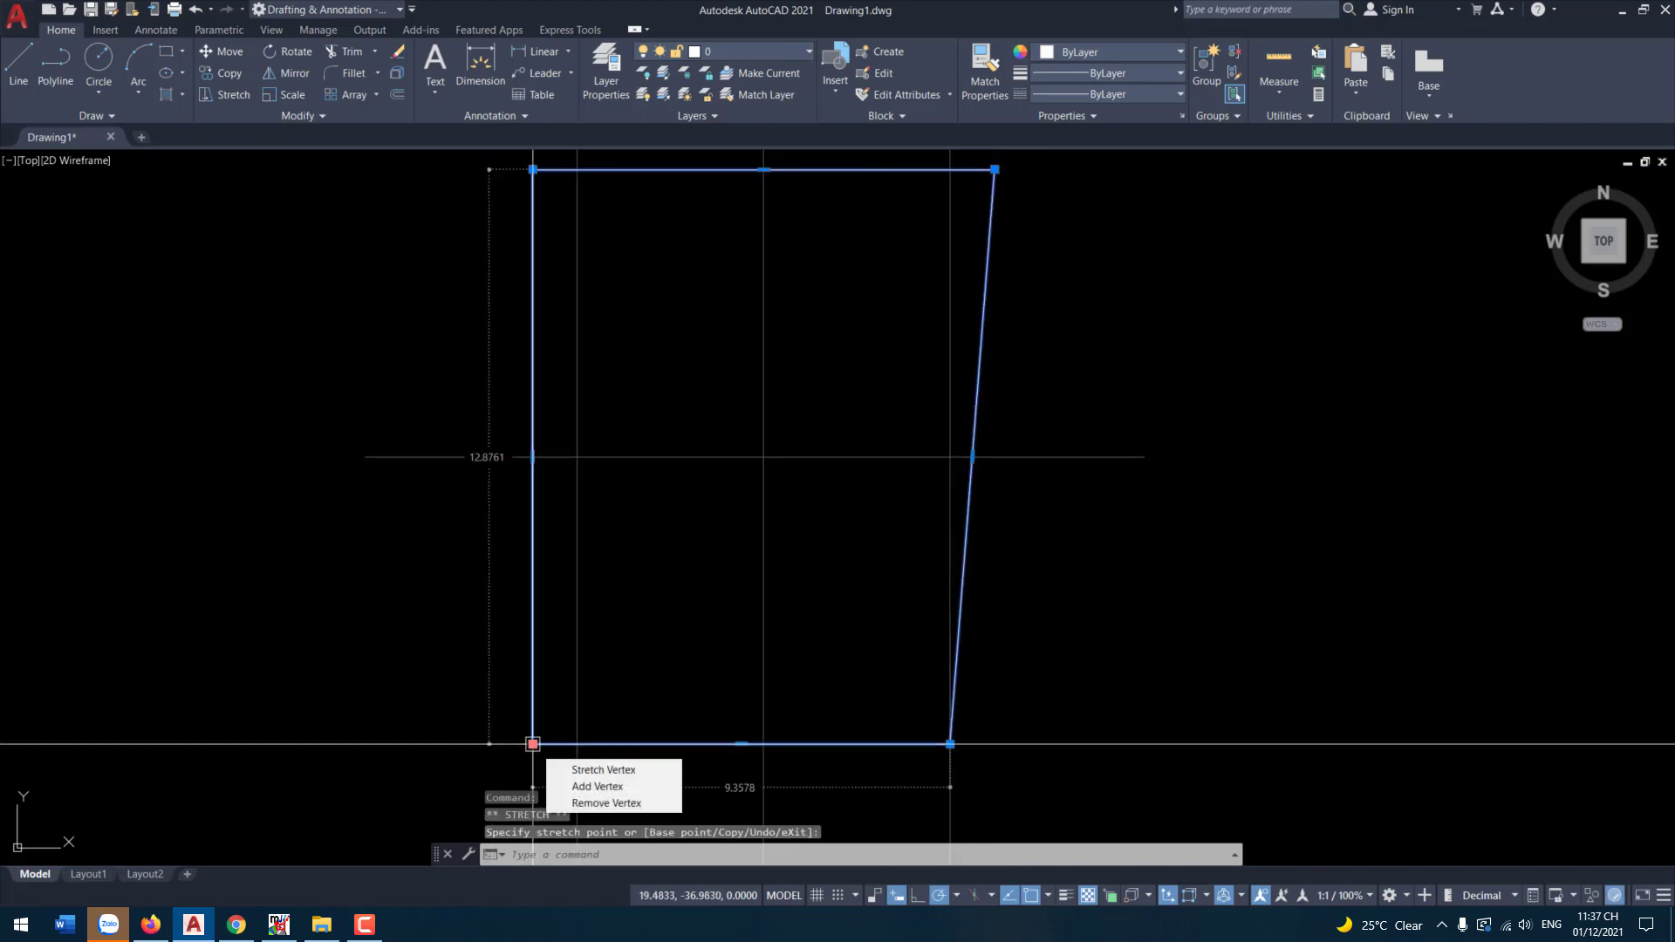
pyautogui.click(616, 767)
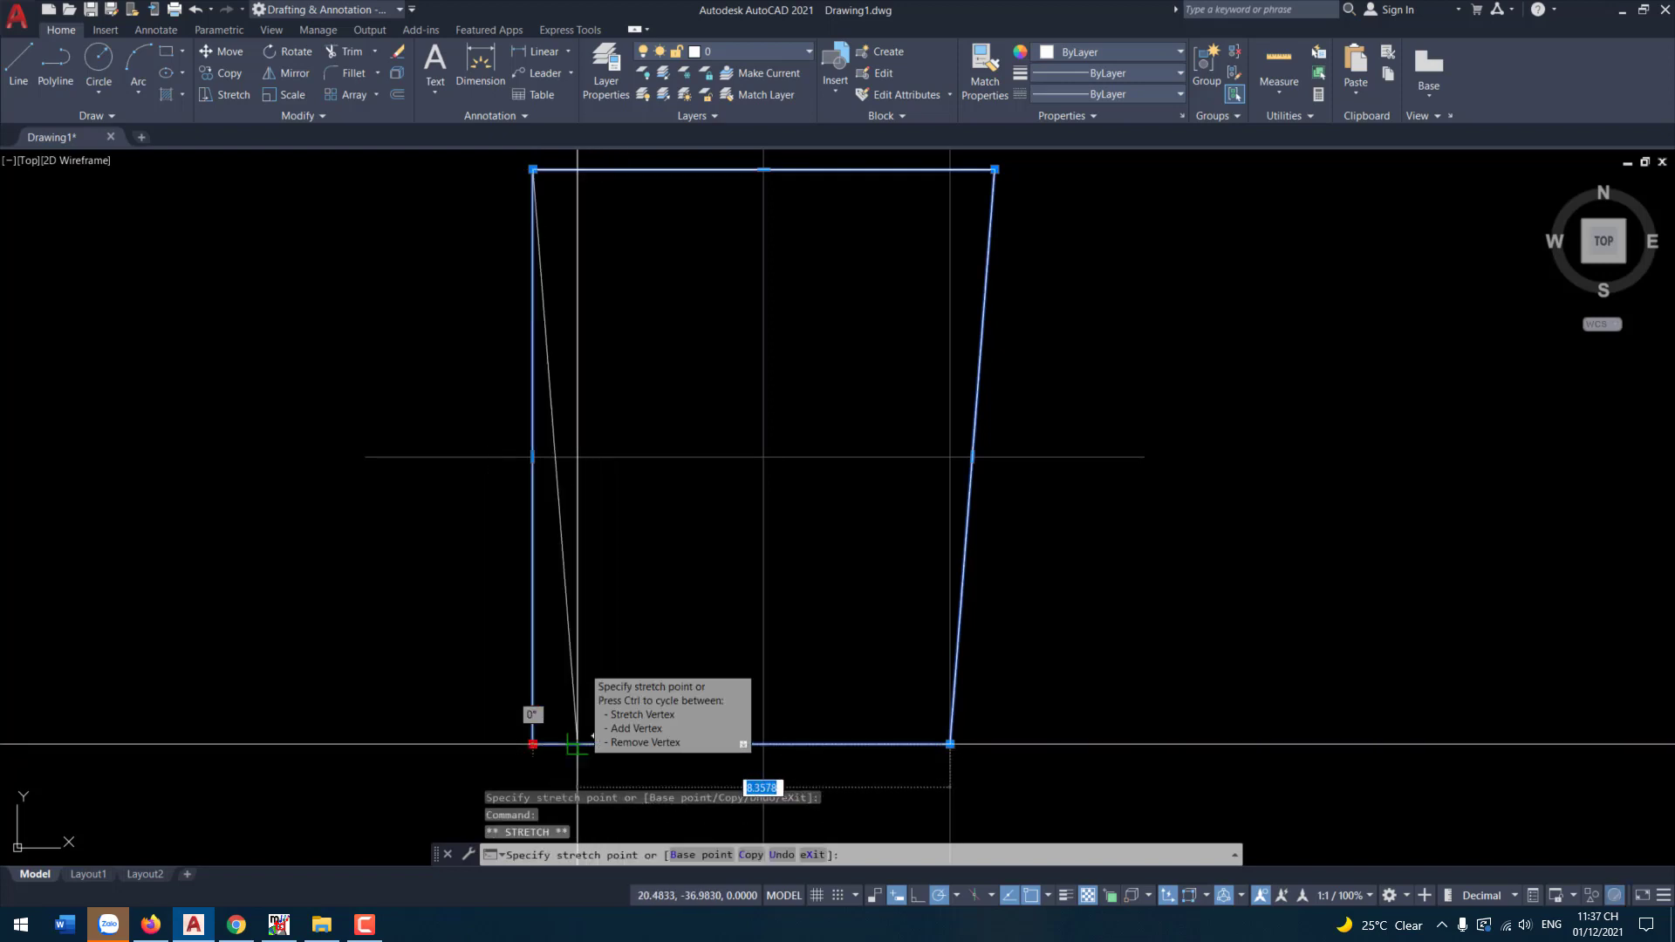
pyautogui.click(577, 743)
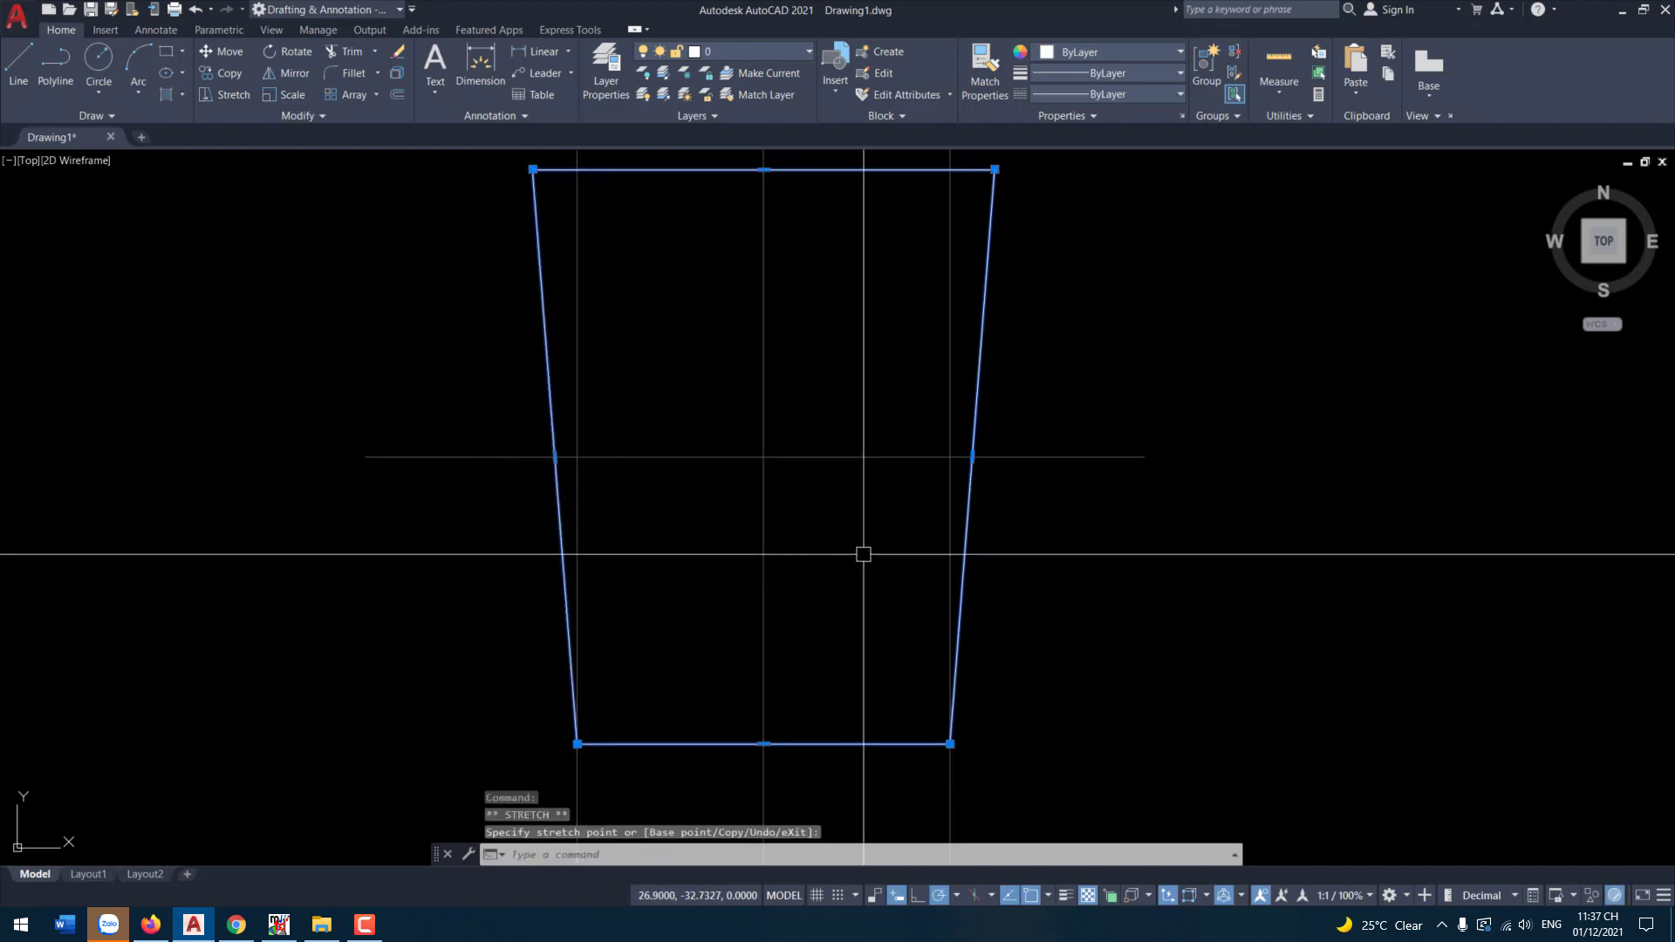
# - Convert the tapered outline's two slanted sides to outward arcs, placing each arc midpoint 1.5 units outward horizontally
pyautogui.moveTo(555, 456)
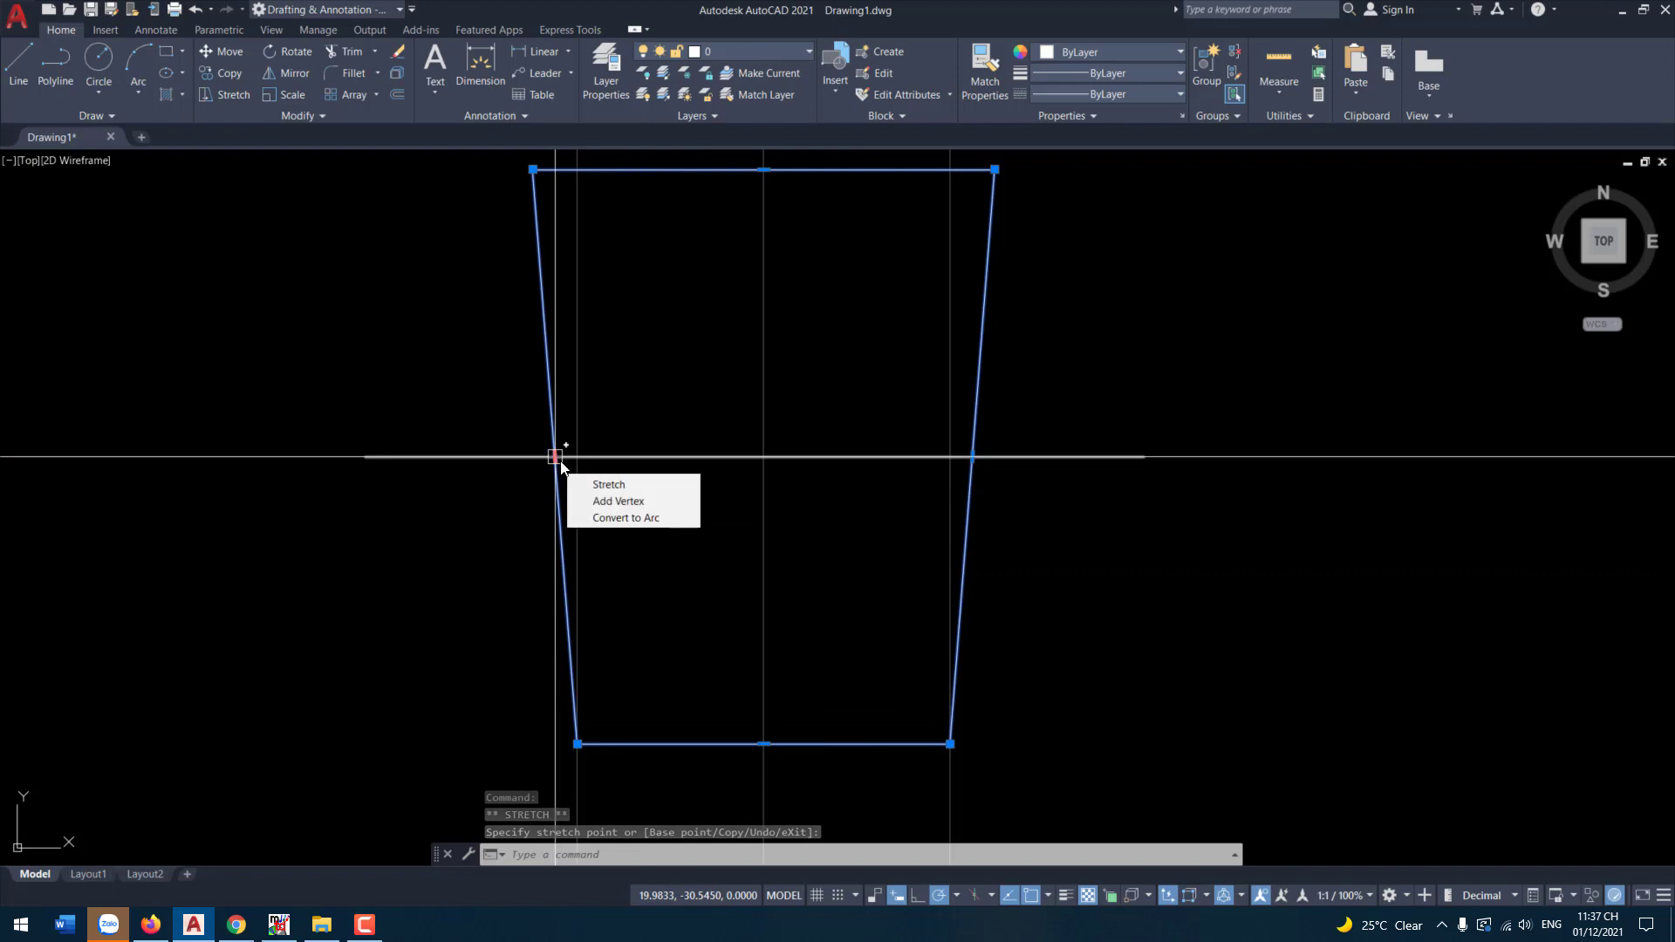
pyautogui.click(676, 519)
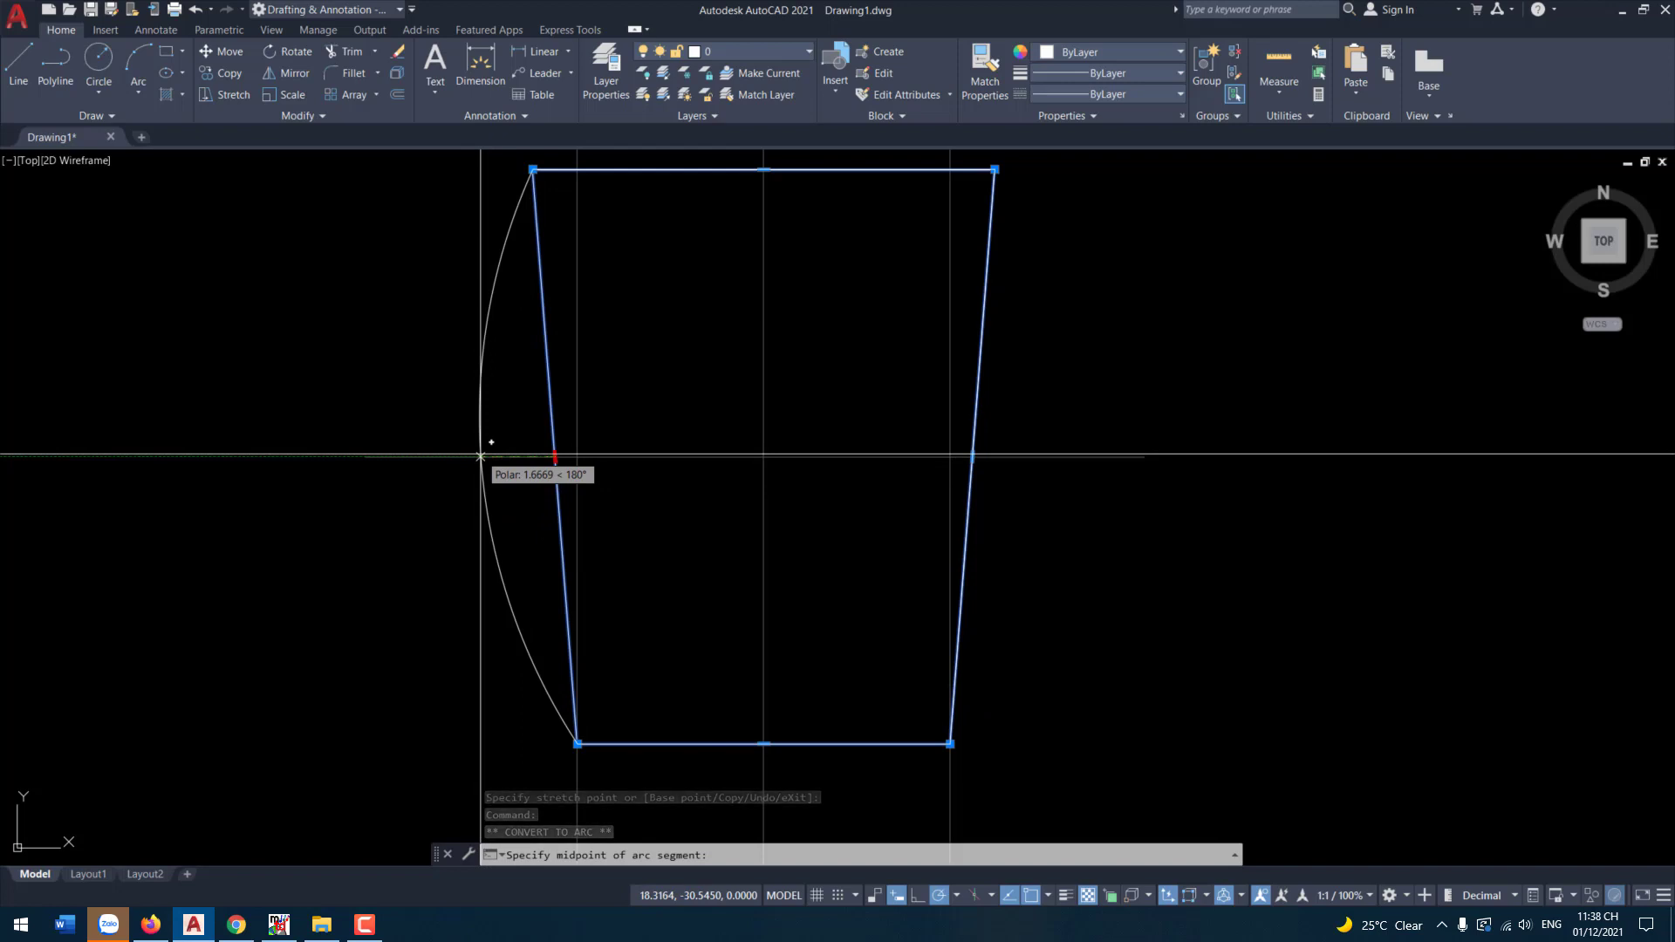
pyautogui.write('1.5')
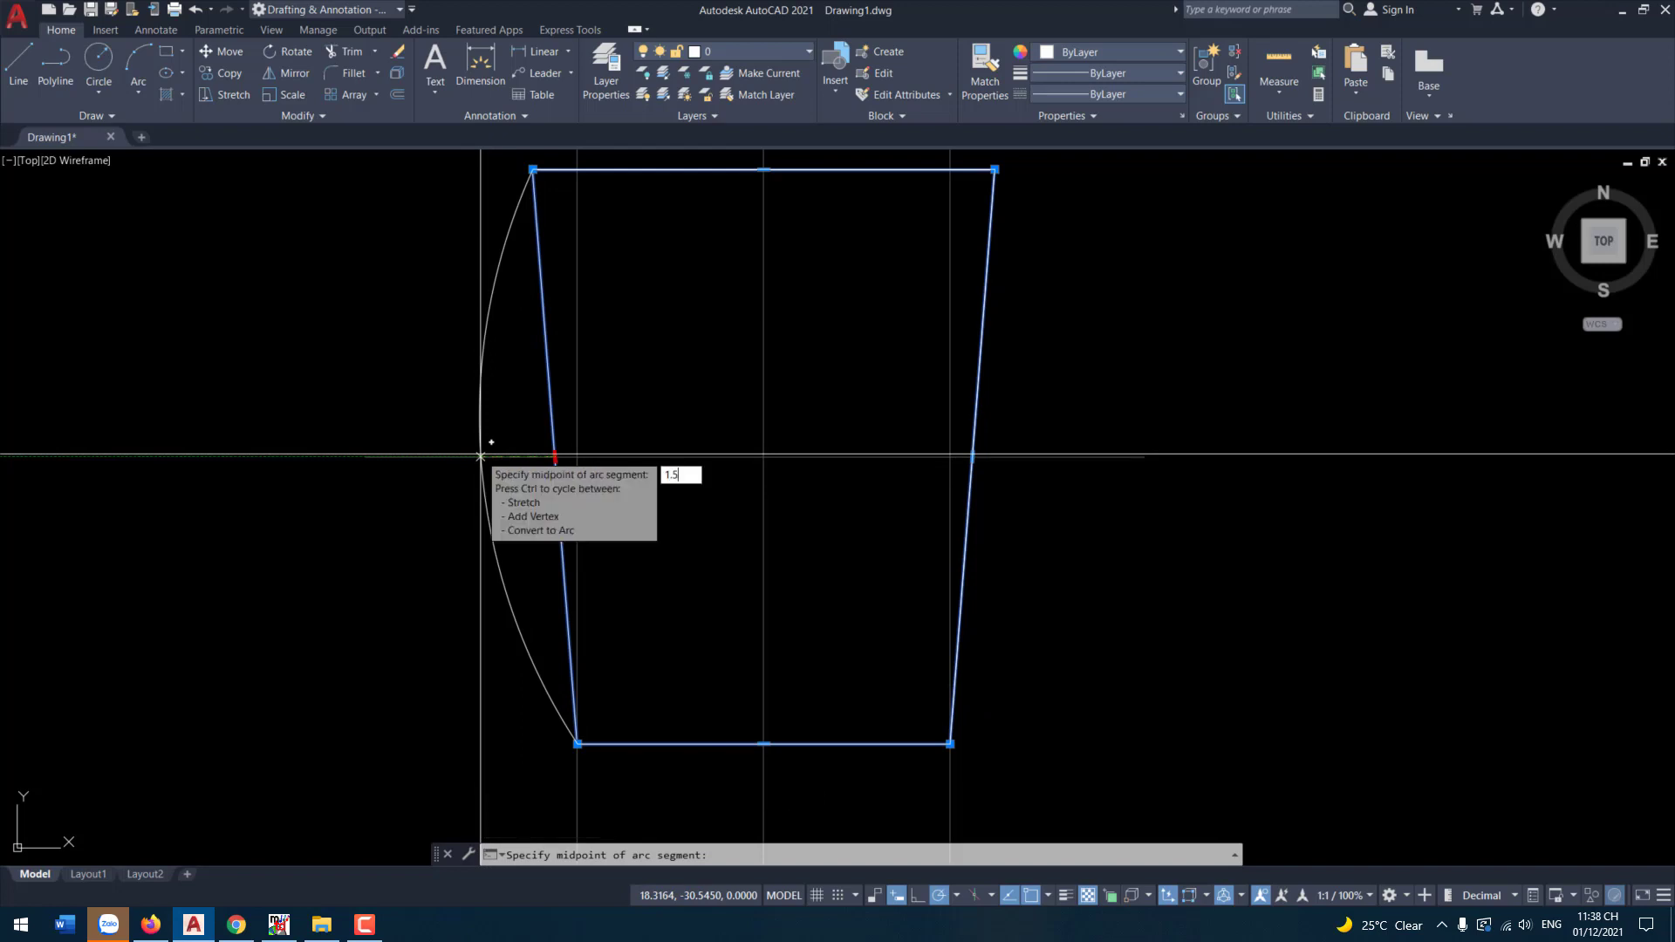
pyautogui.press('Return')
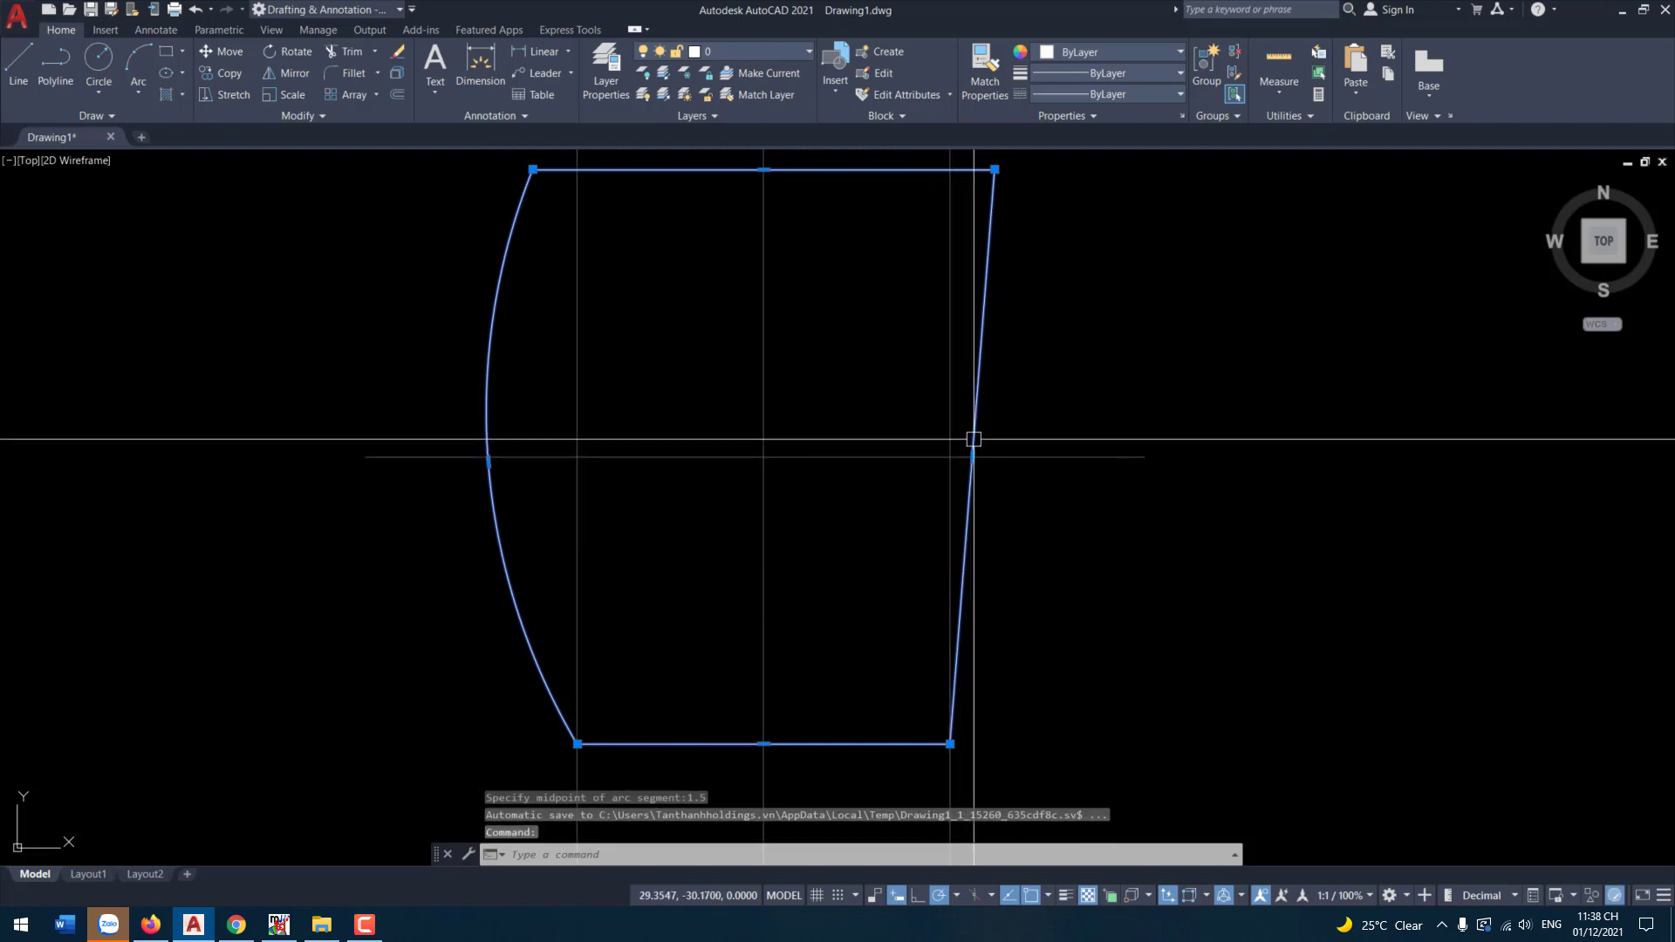
pyautogui.moveTo(971, 456)
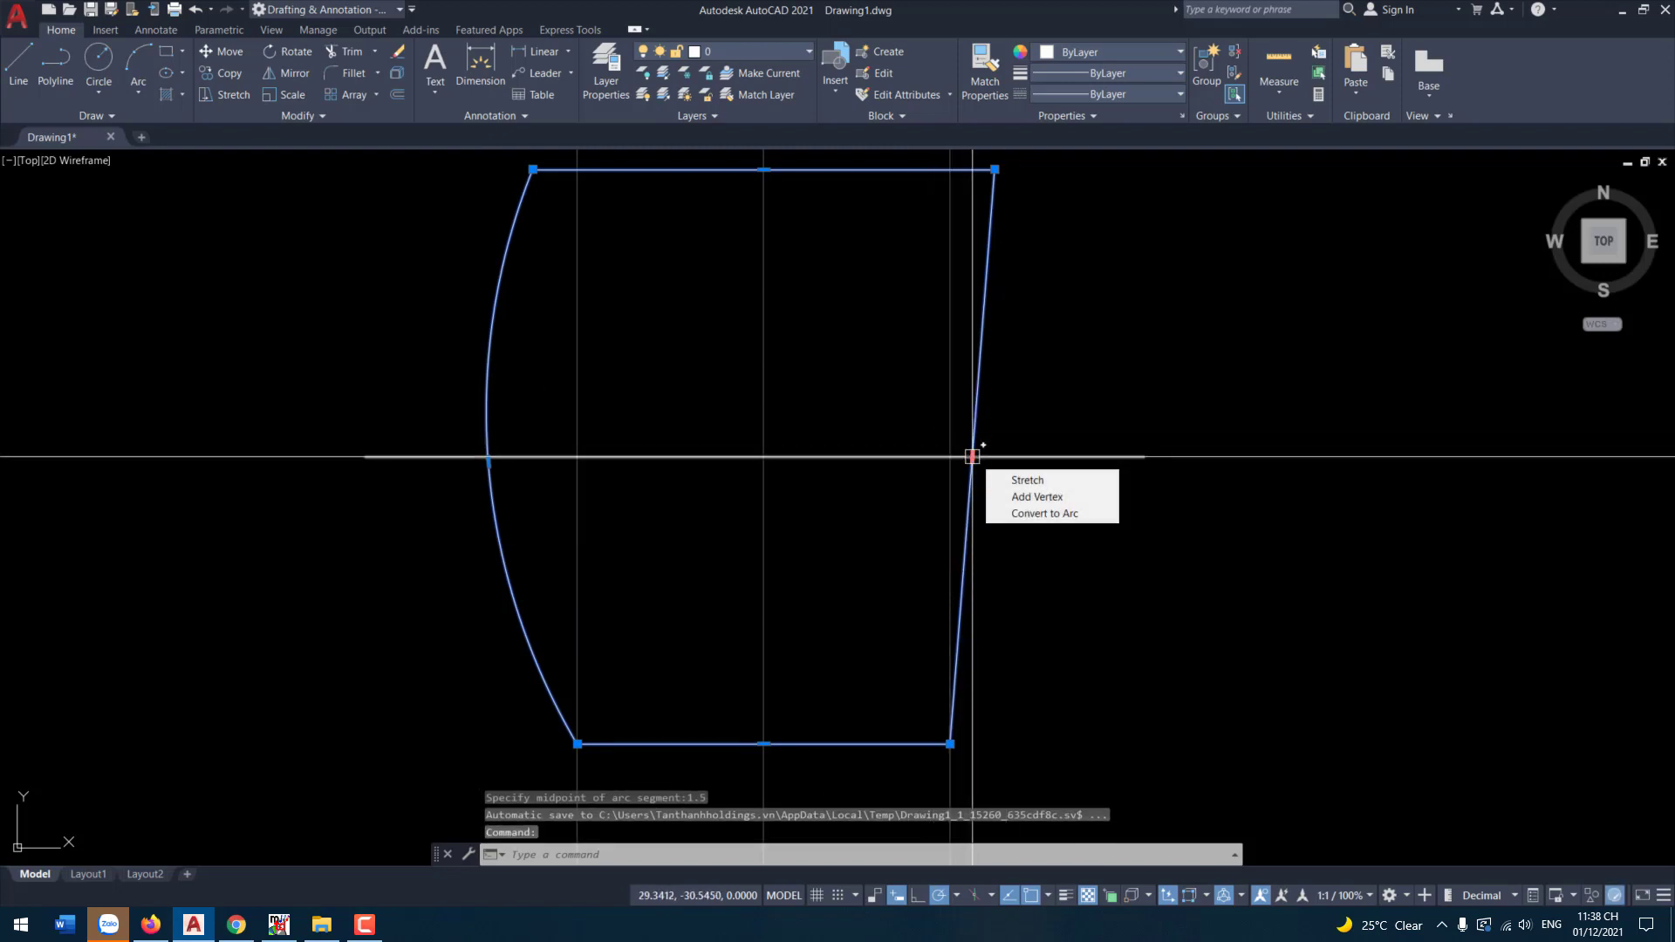
pyautogui.click(1024, 512)
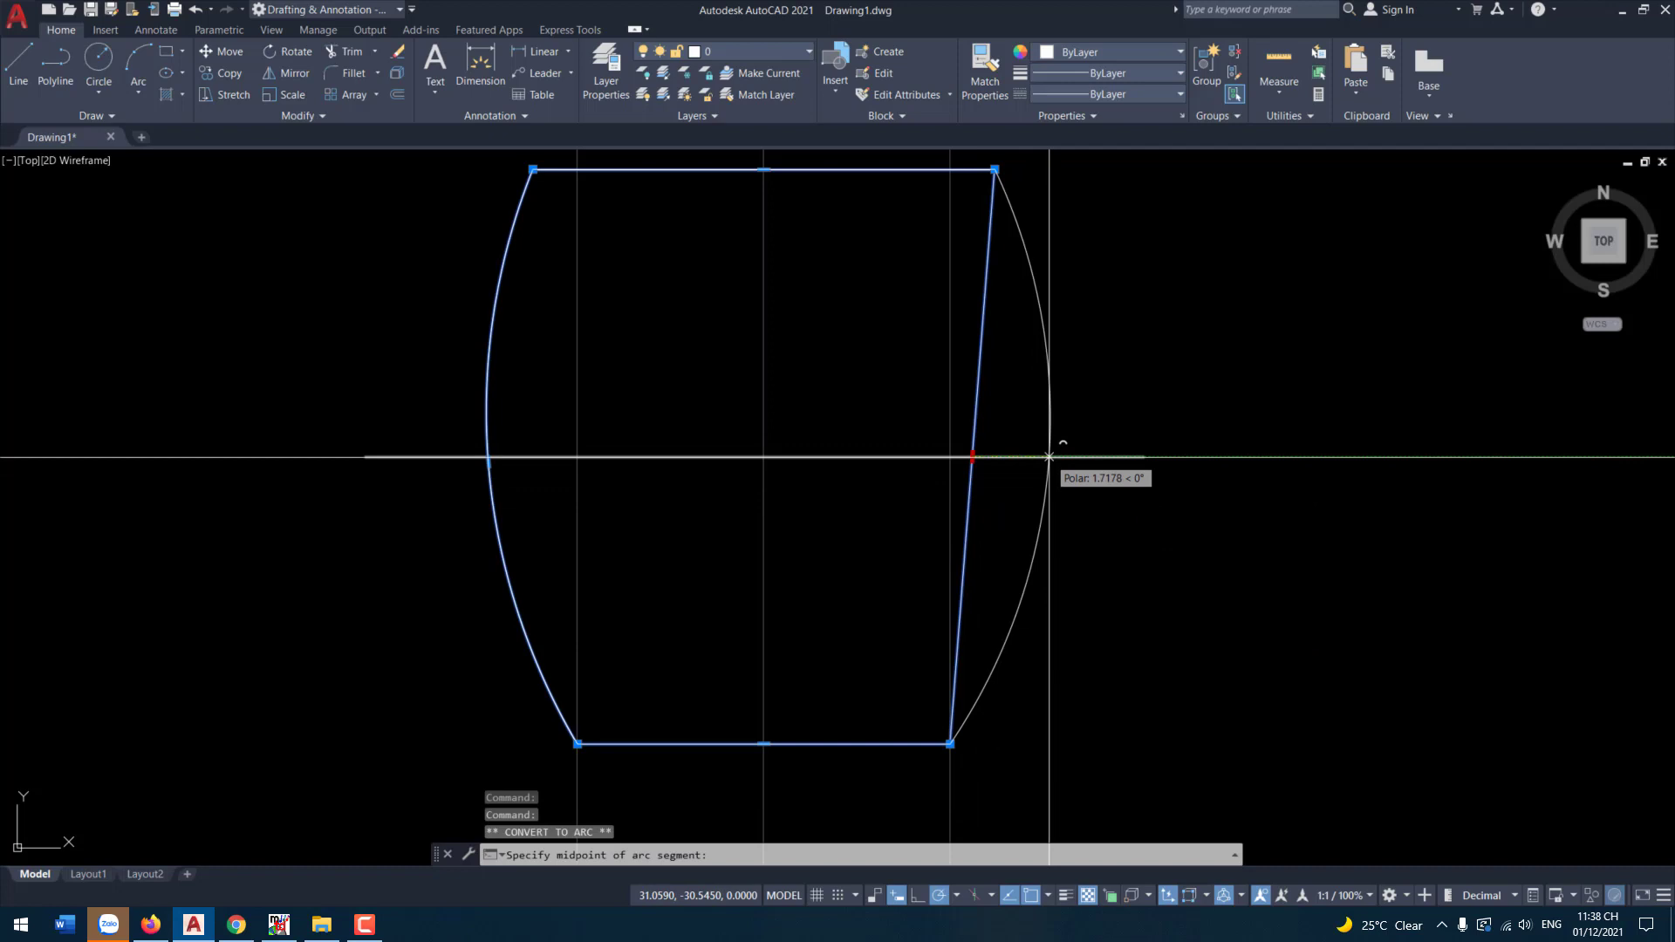
pyautogui.write('1.5')
pyautogui.press('Return')
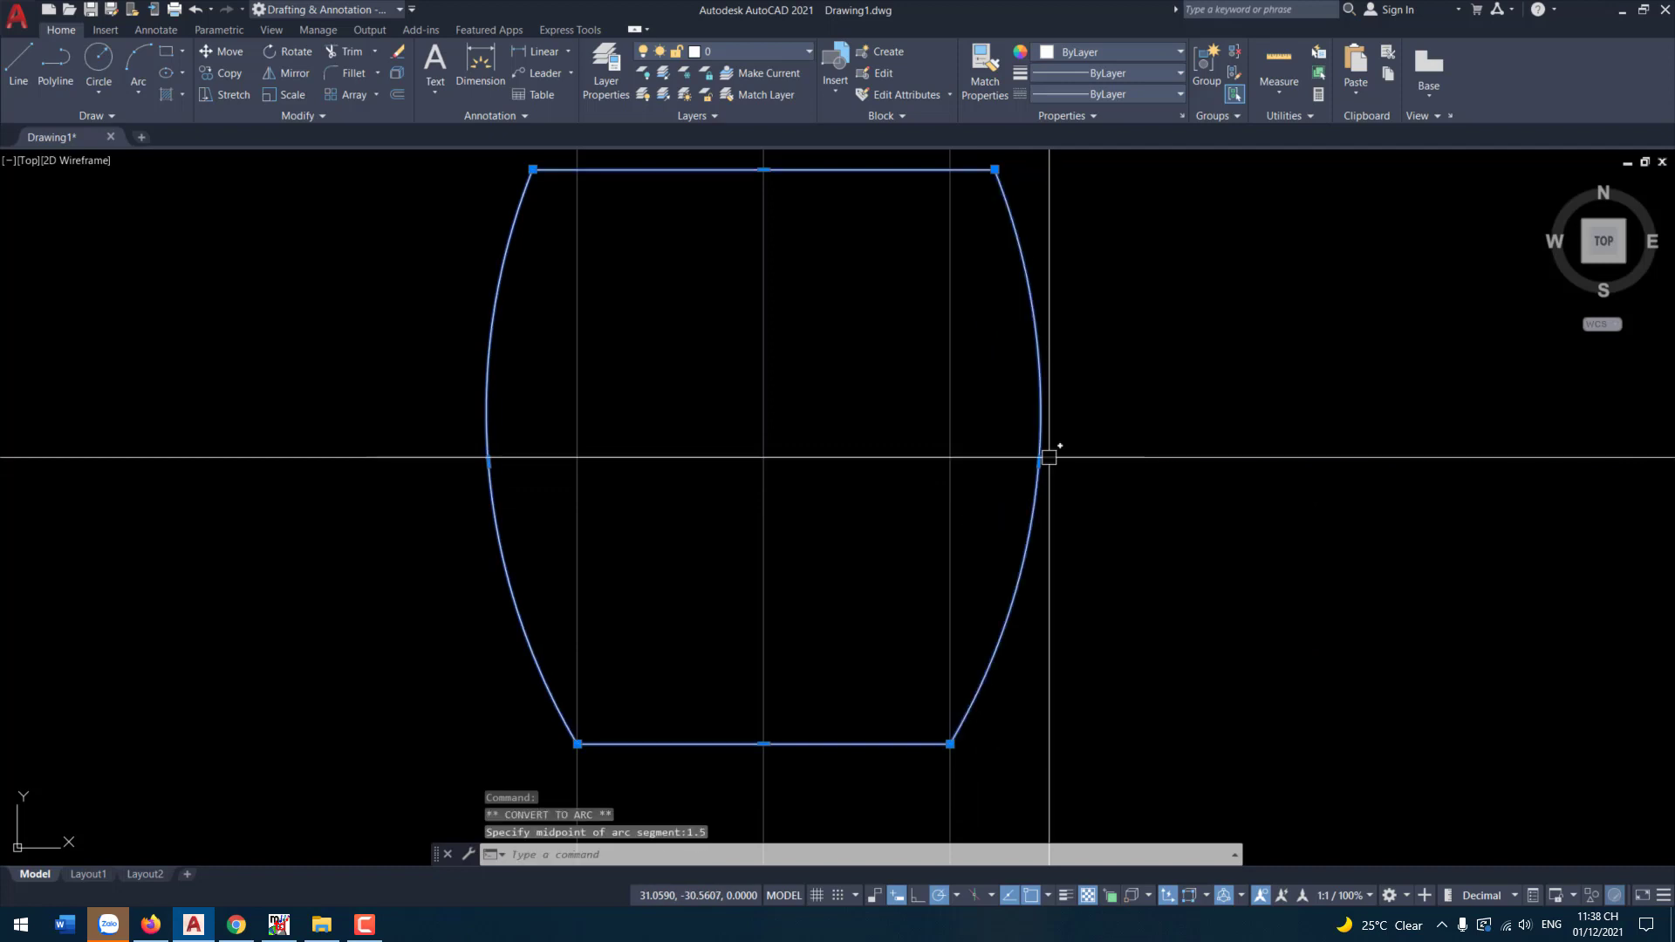
pyautogui.press('Escape')
# - Stretch the top edge of the arc-sided outline straight up by 1 unit
pyautogui.scroll(-1, 835, 373)
pyautogui.moveTo(860, 403); pyautogui.dragTo(845, 368, button='middle')
pyautogui.click(944, 288)
pyautogui.click(916, 314)
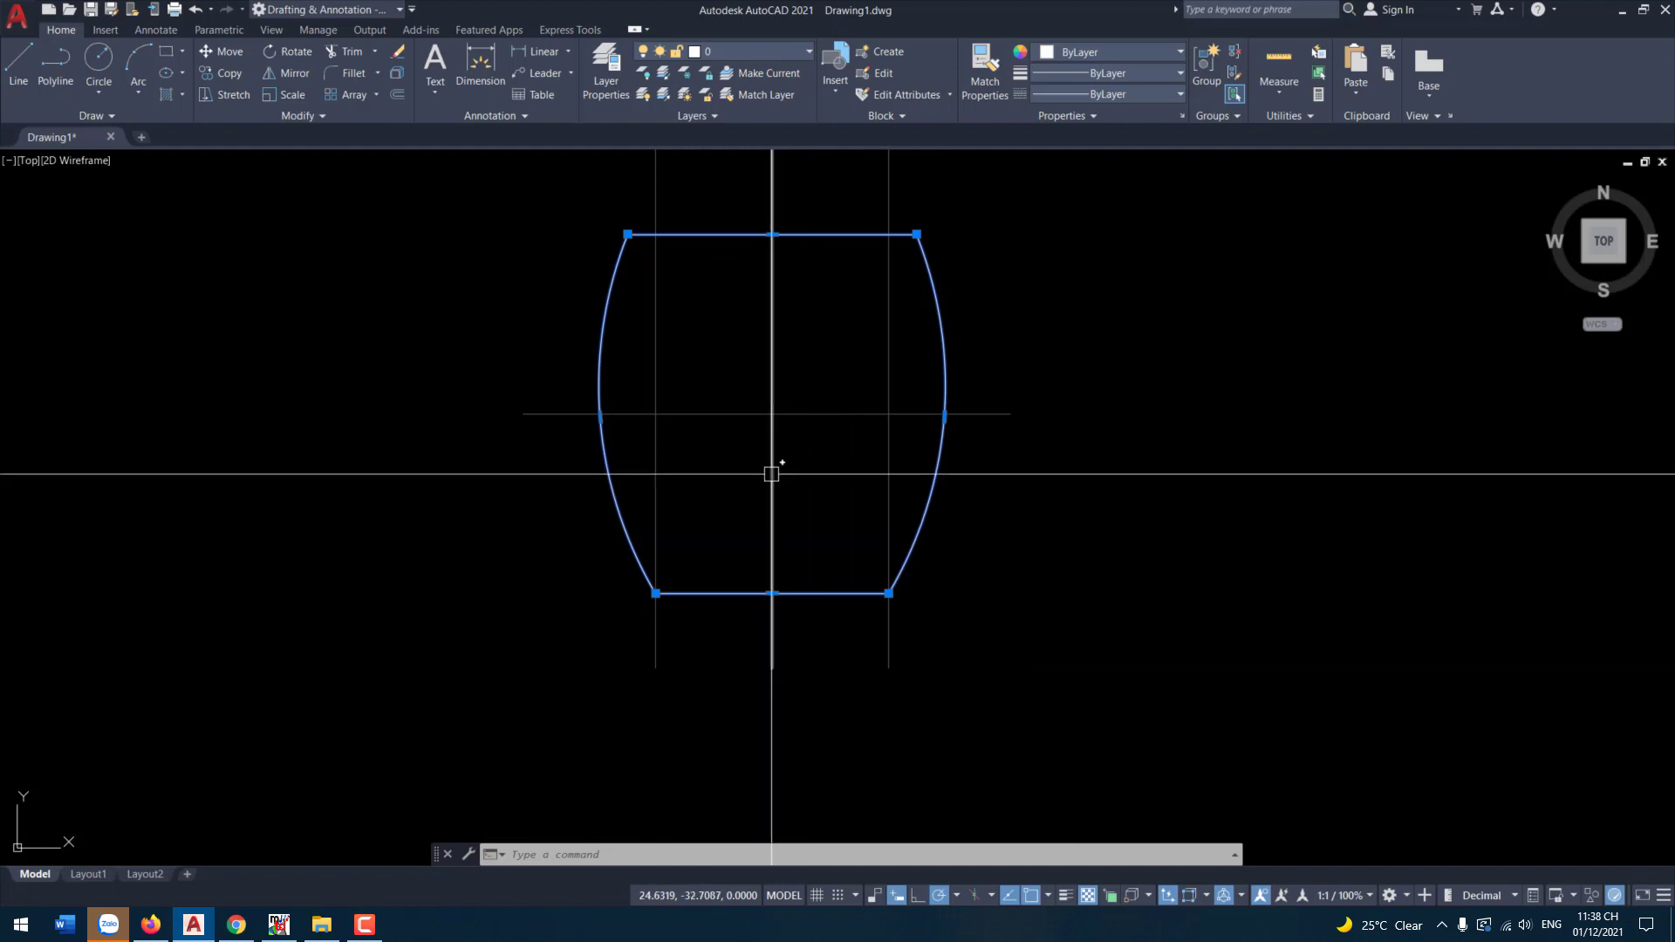
pyautogui.moveTo(771, 476); pyautogui.dragTo(760, 526, button='middle')
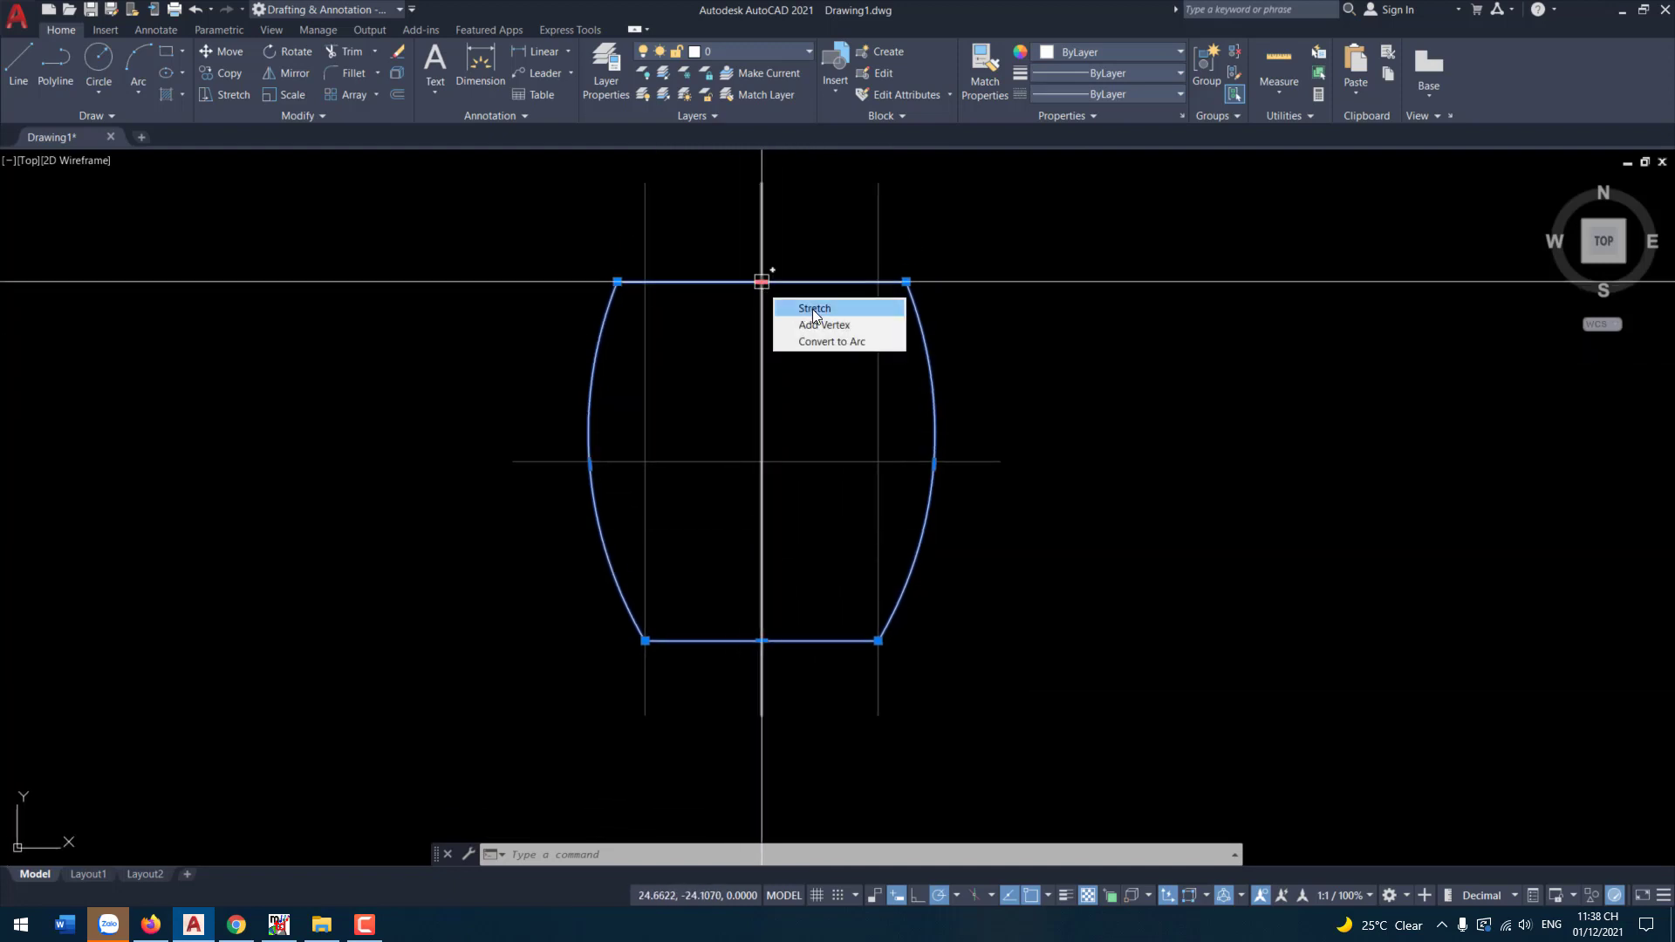
pyautogui.click(761, 281)
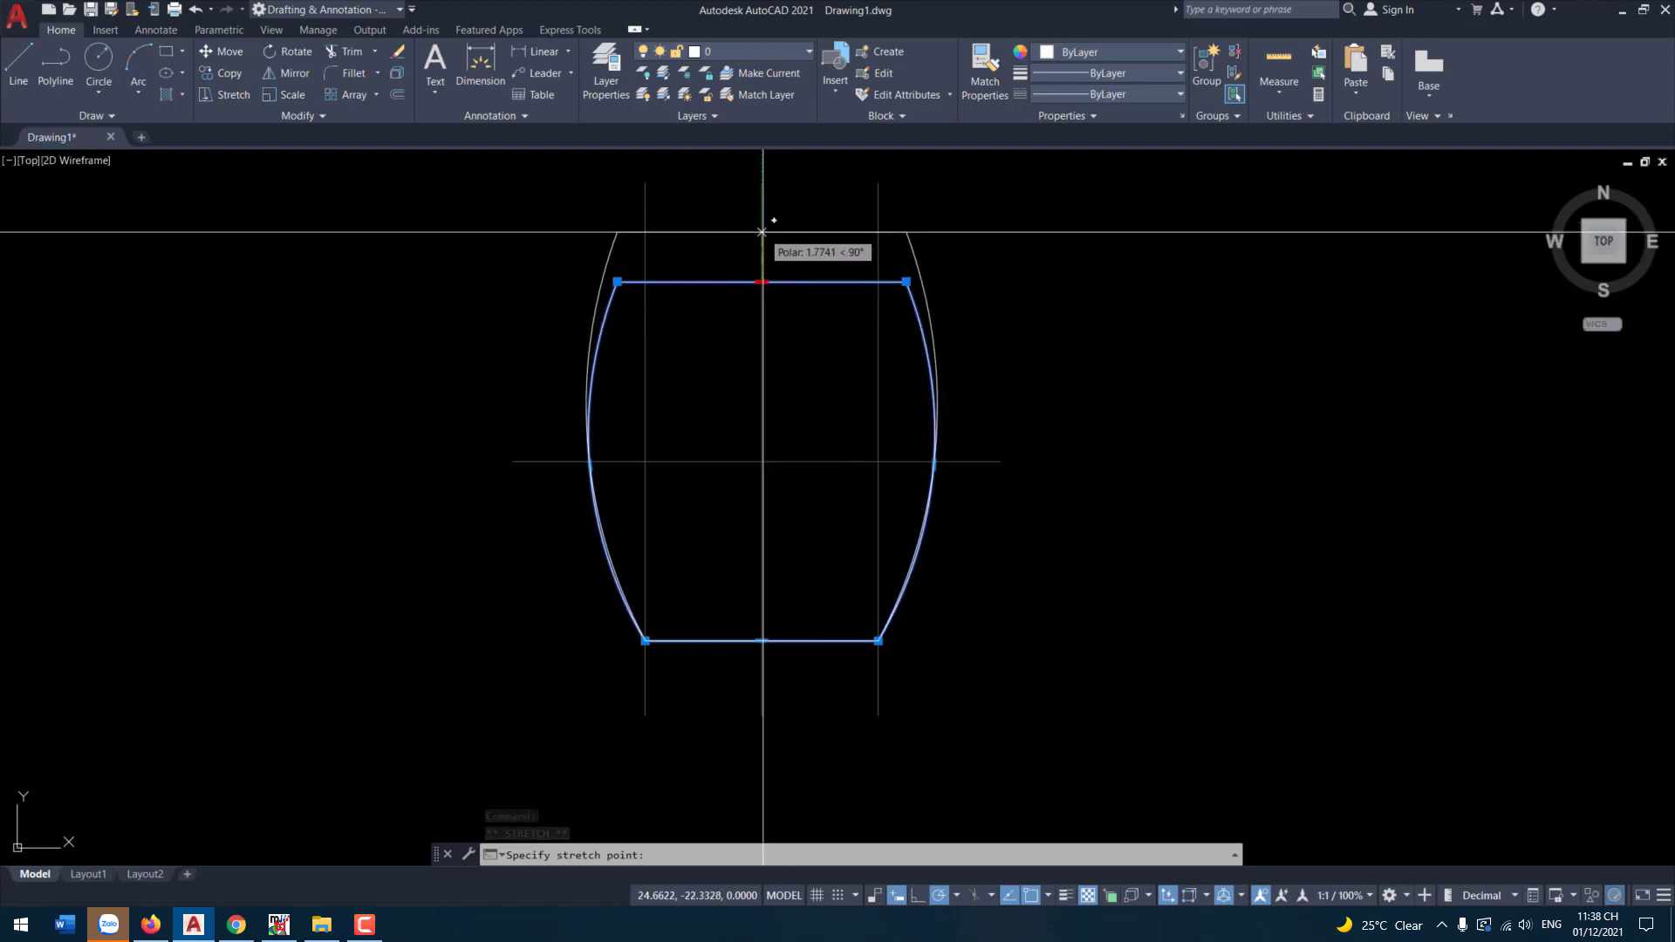
pyautogui.write('1')
pyautogui.press('Return')
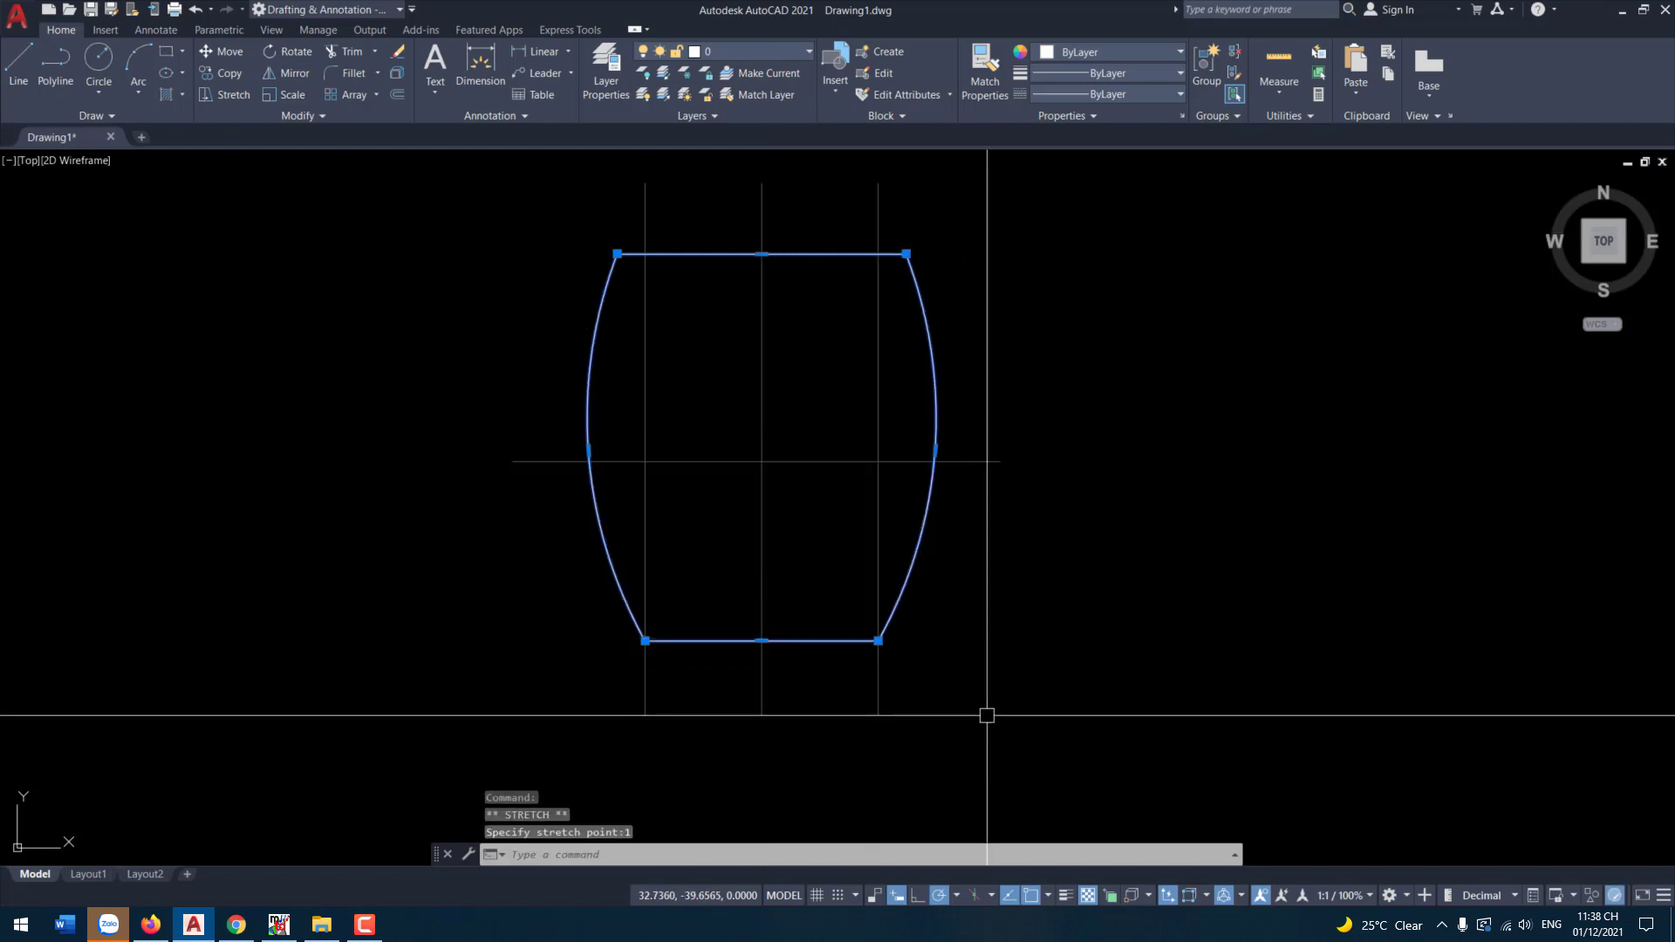
# - Raise the same outline's top edge by a further 1 unit and deselect the outline
pyautogui.moveTo(815, 377); pyautogui.dragTo(813, 535, button='middle')
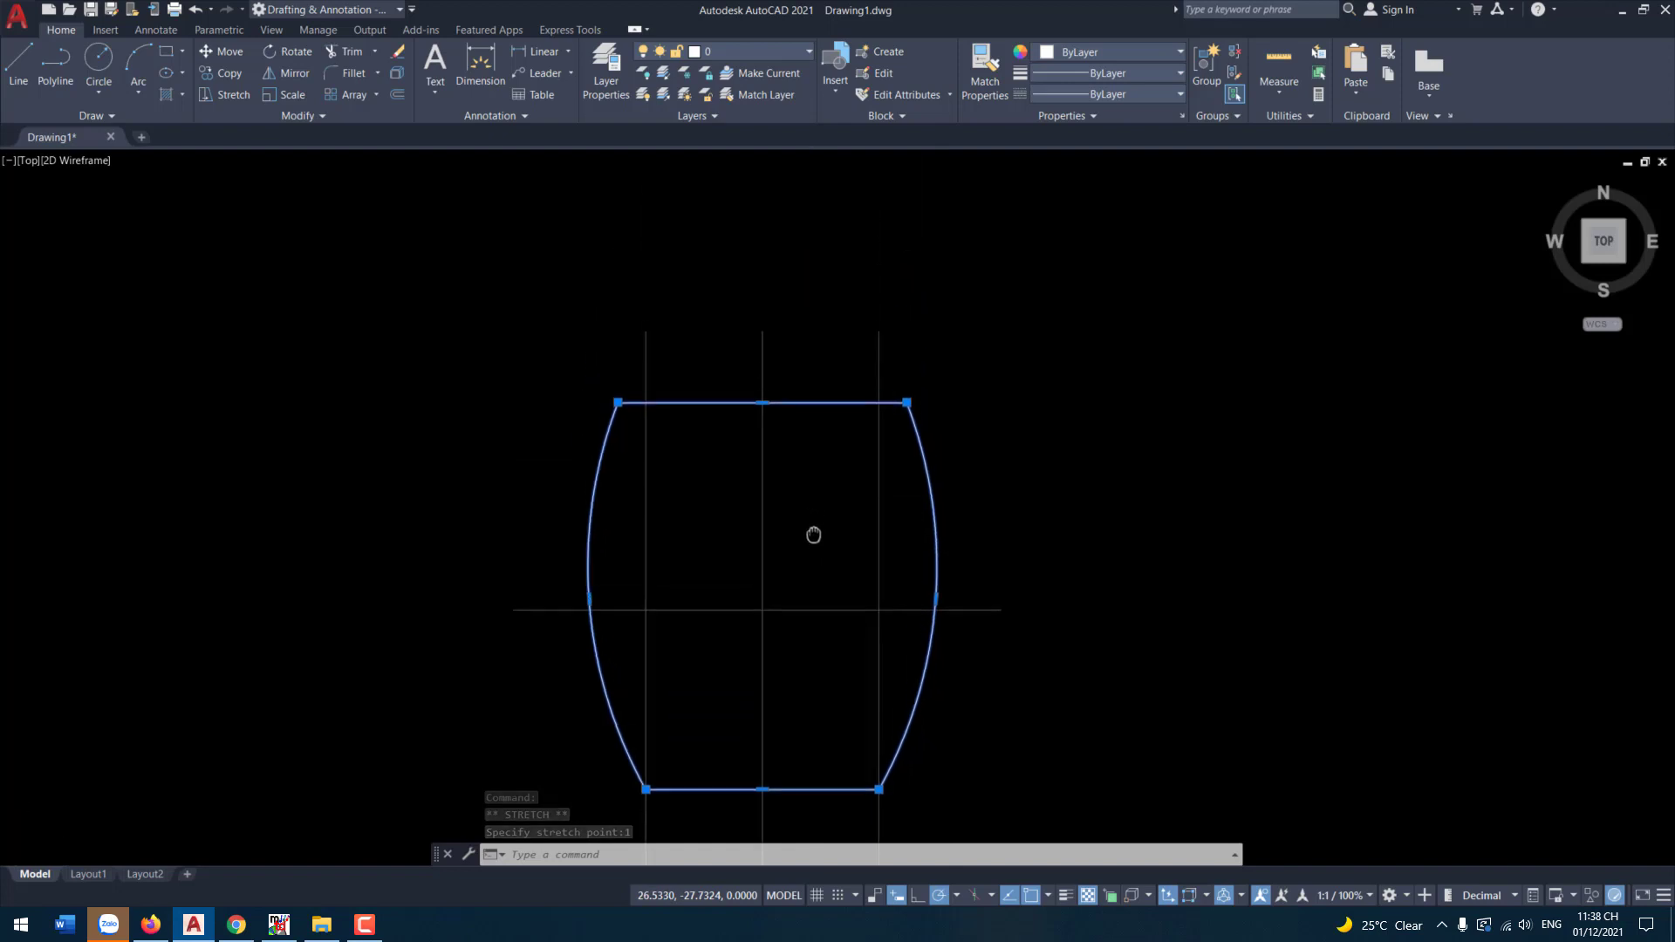
pyautogui.moveTo(764, 401)
pyautogui.click(790, 432)
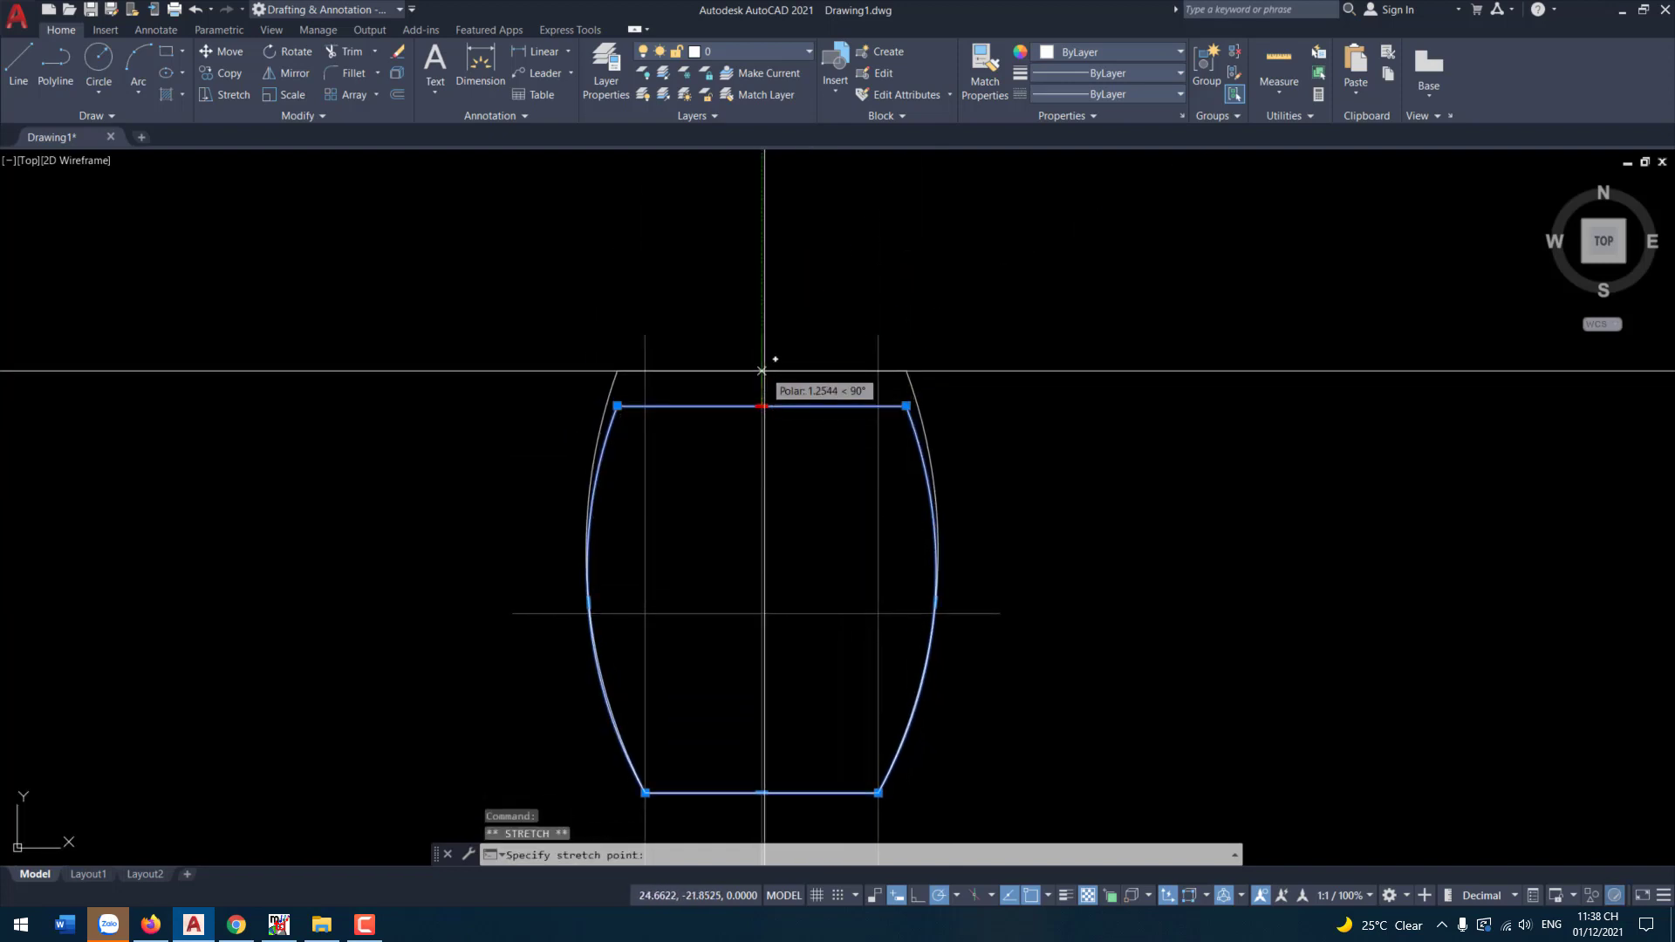
pyautogui.write('1')
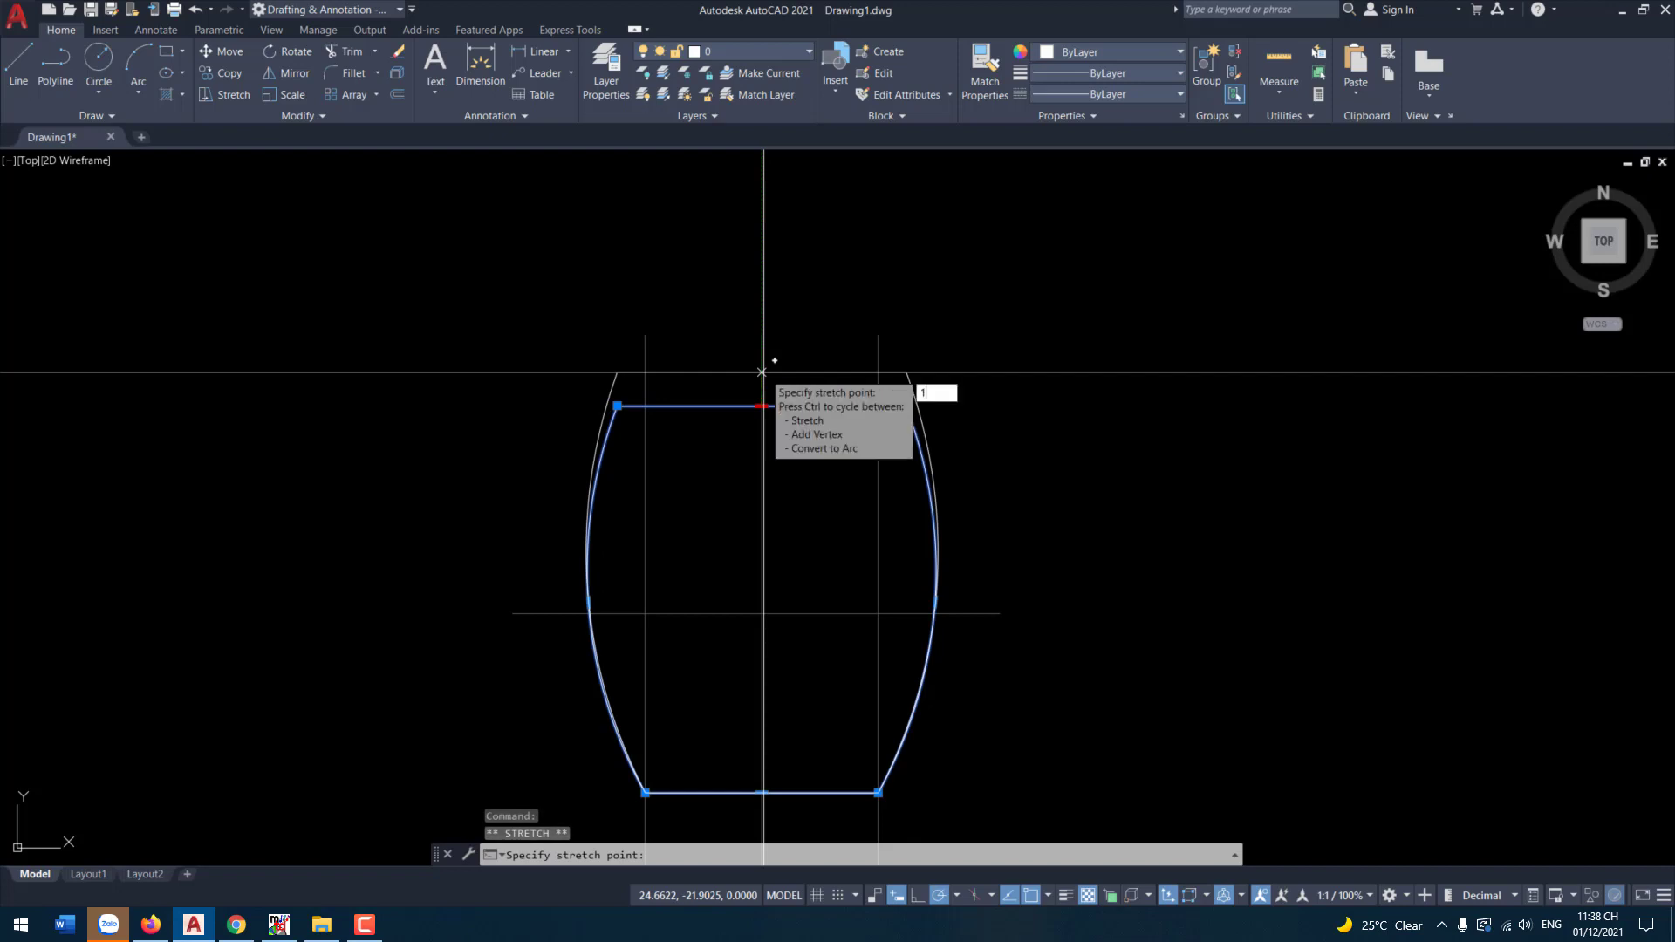
pyautogui.press('Return')
pyautogui.press('Escape')
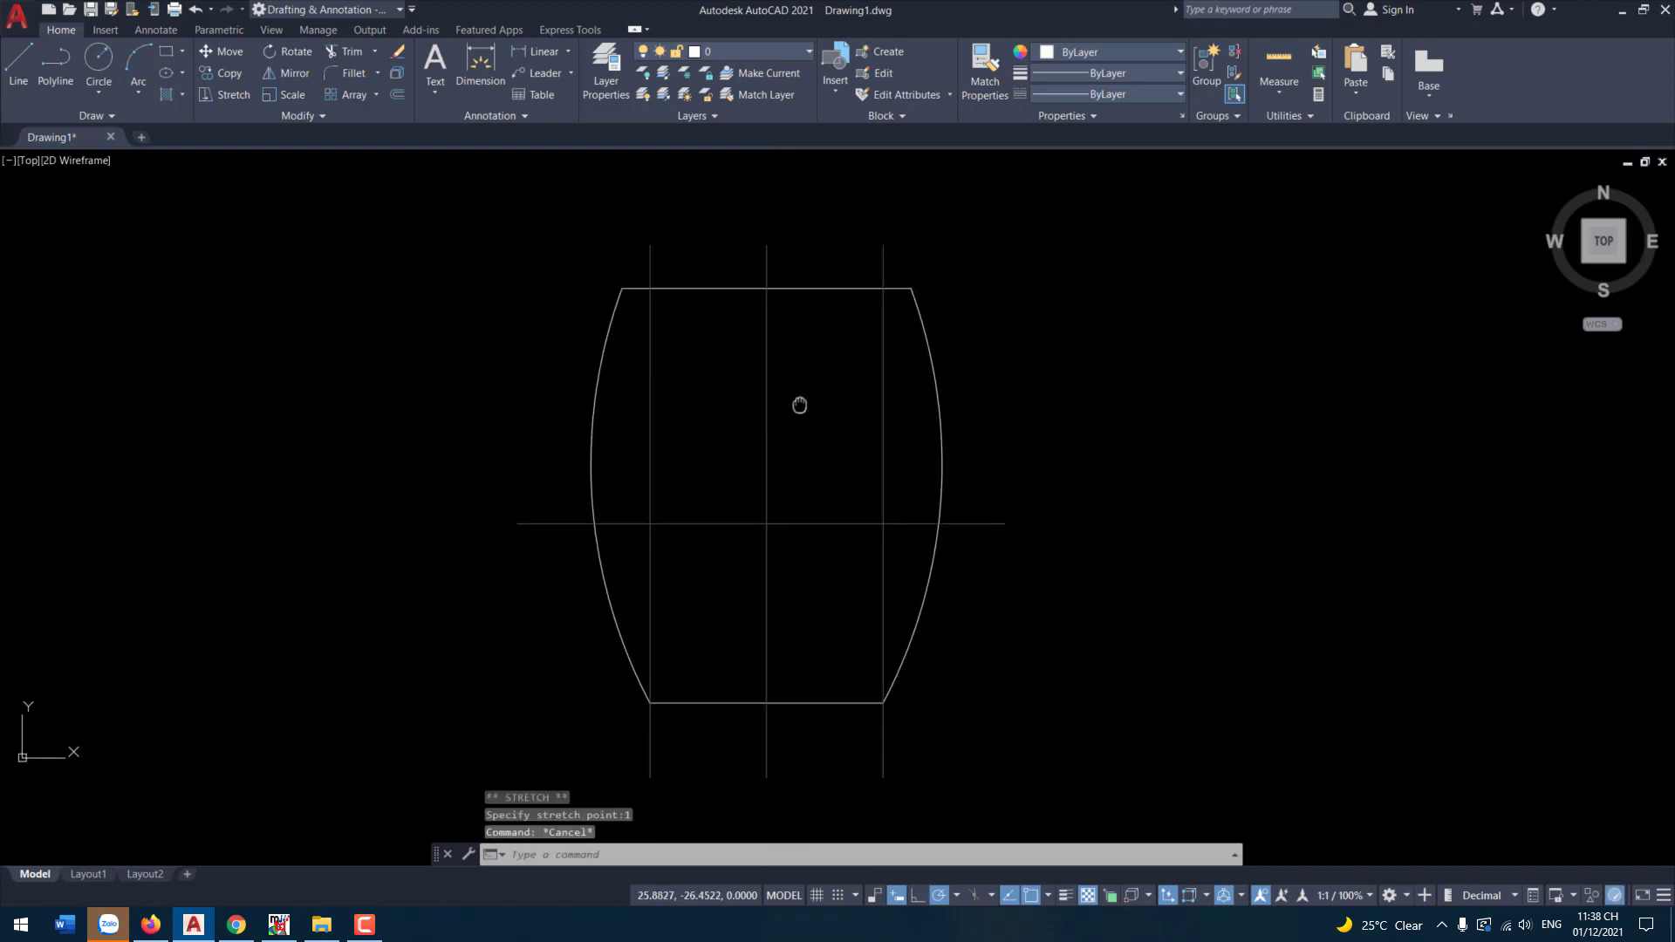
# - Add a vertex to each vertical side of the lower rectangle where the uppermost horizontal guide line crosses it
pyautogui.scroll(-5, 785, 479)
pyautogui.moveTo(791, 508); pyautogui.dragTo(834, 370, button='middle')
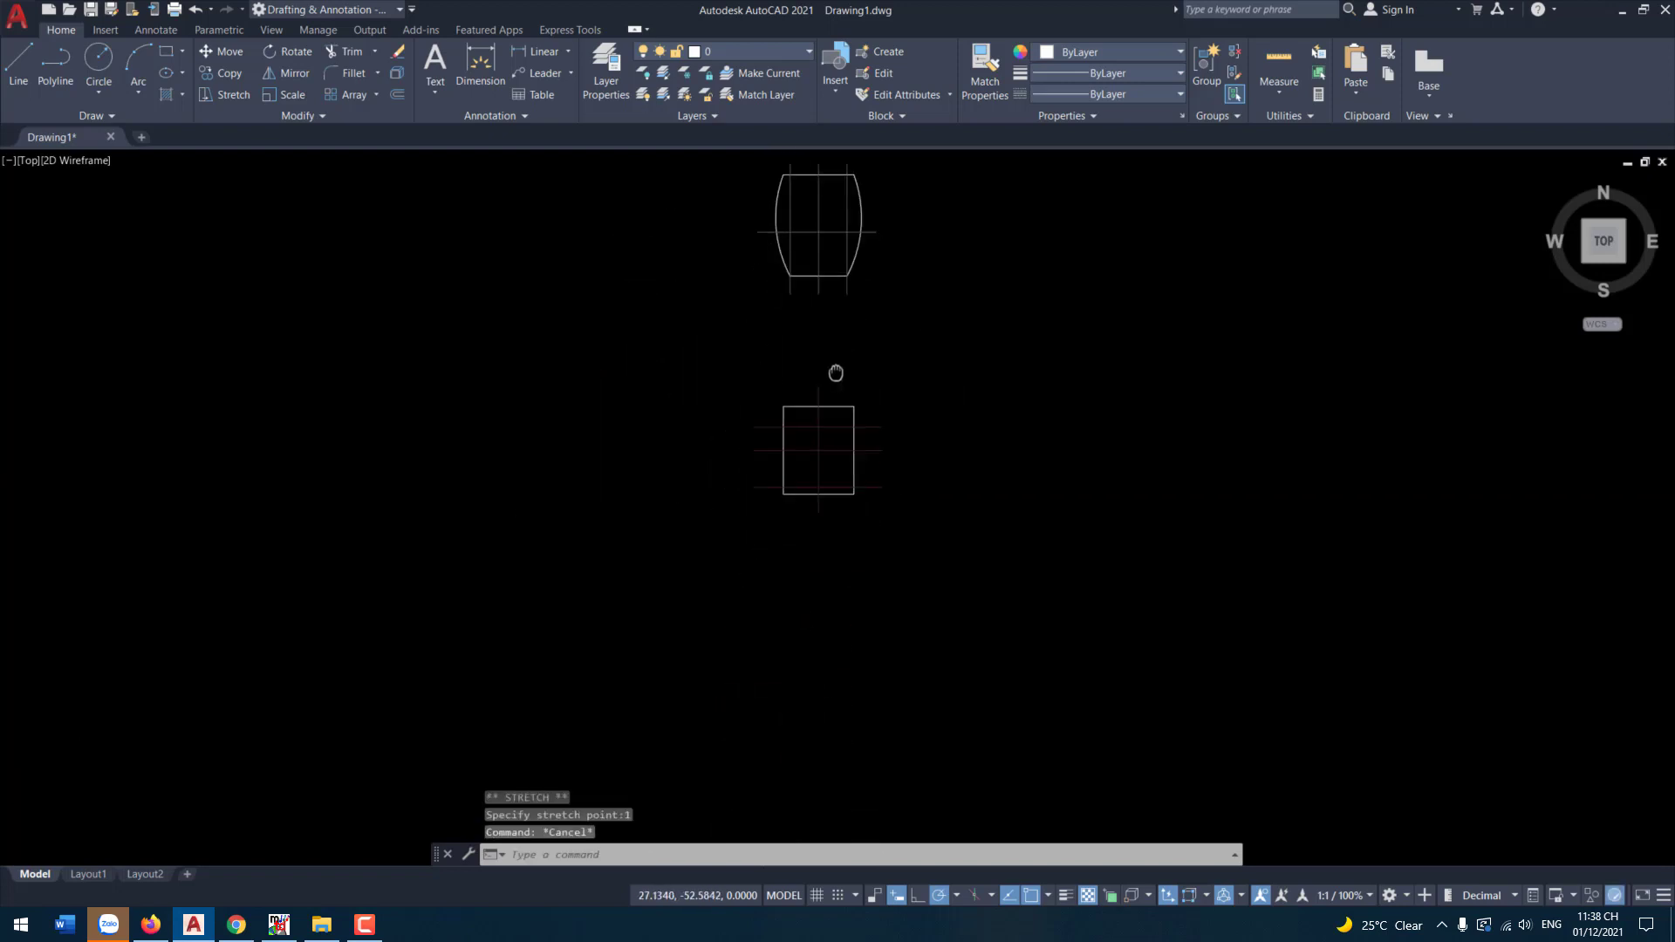
pyautogui.scroll(8, 815, 437)
pyautogui.moveTo(815, 452); pyautogui.dragTo(807, 416, button='middle')
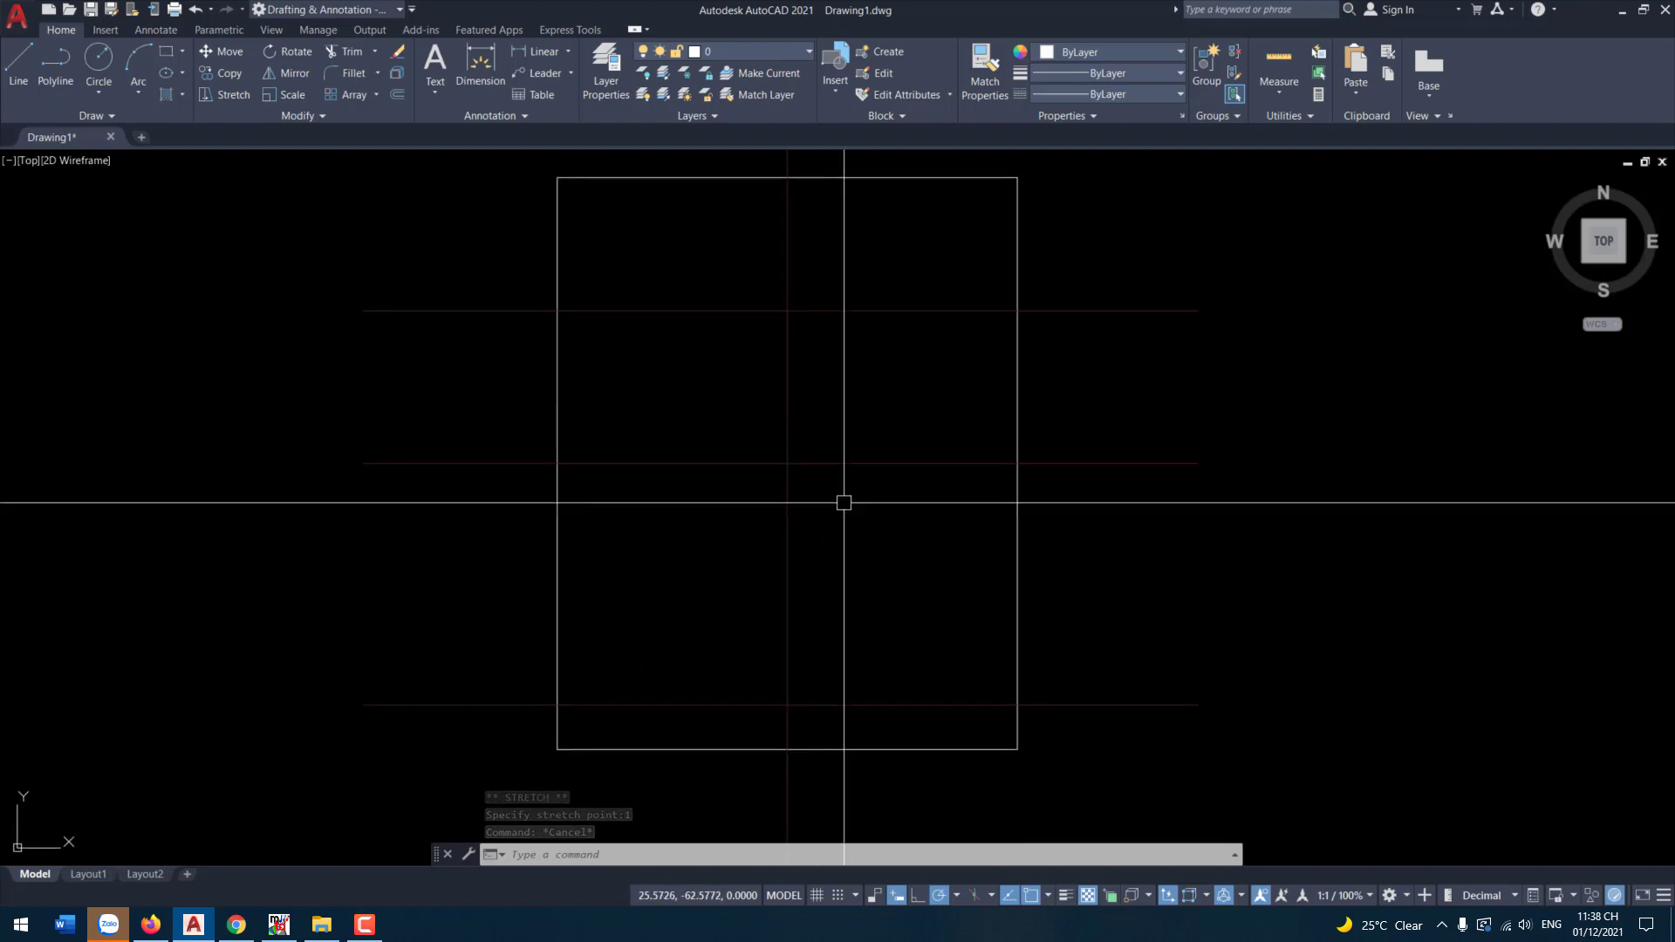
pyautogui.click(1014, 357)
pyautogui.moveTo(1016, 471)
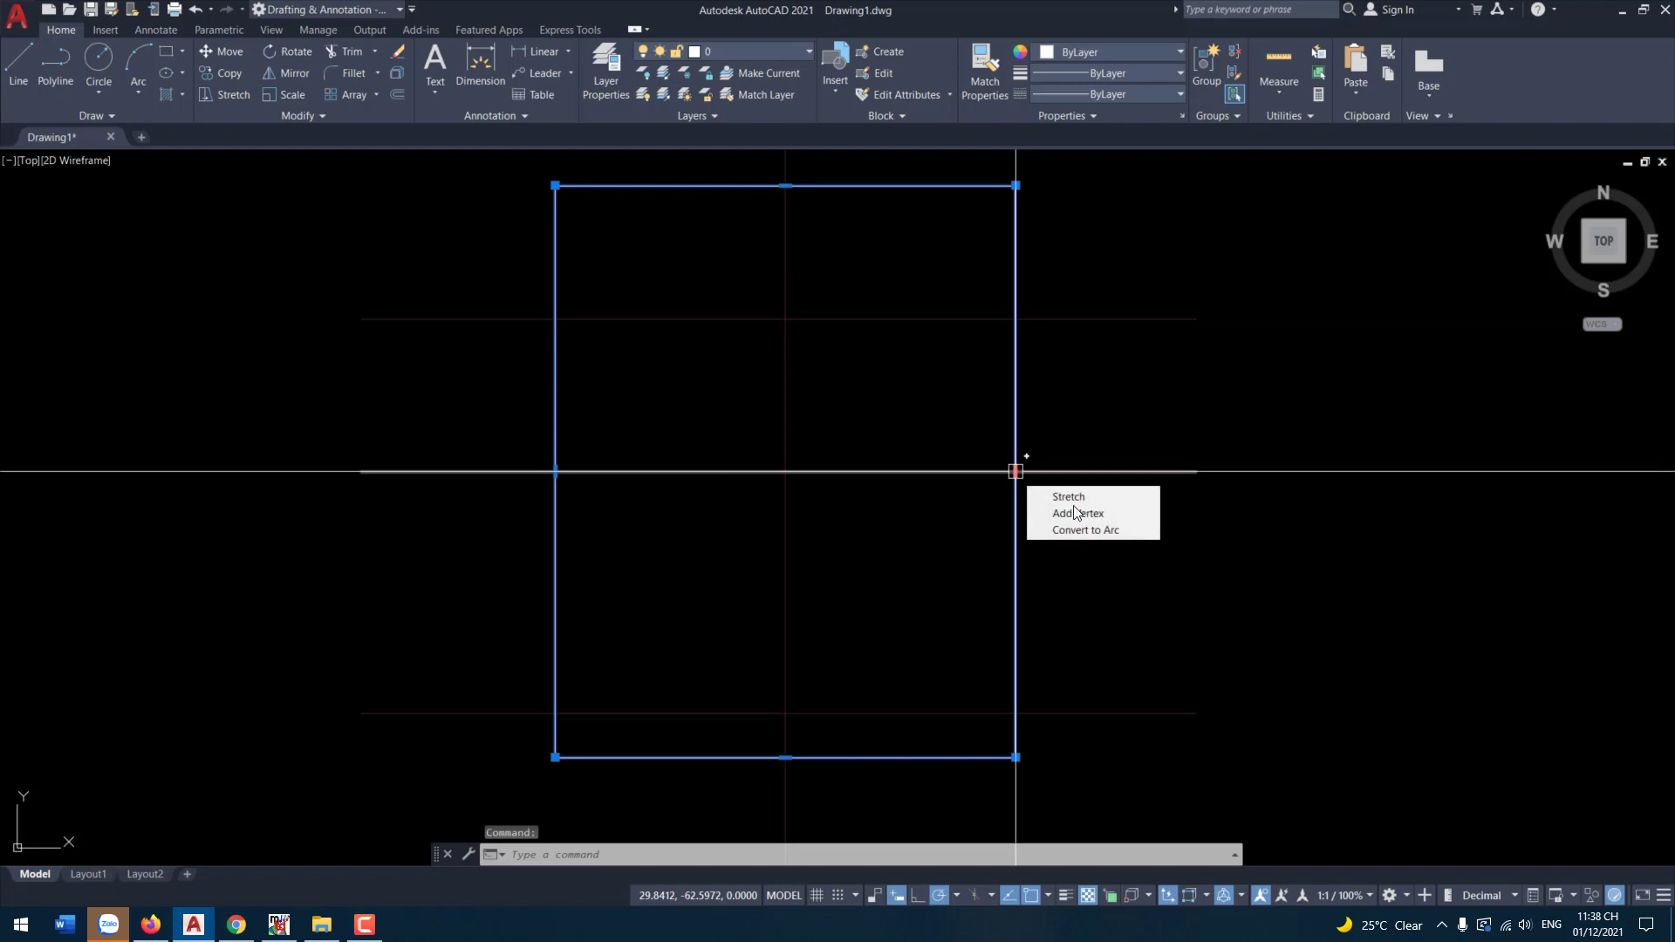
pyautogui.click(1085, 513)
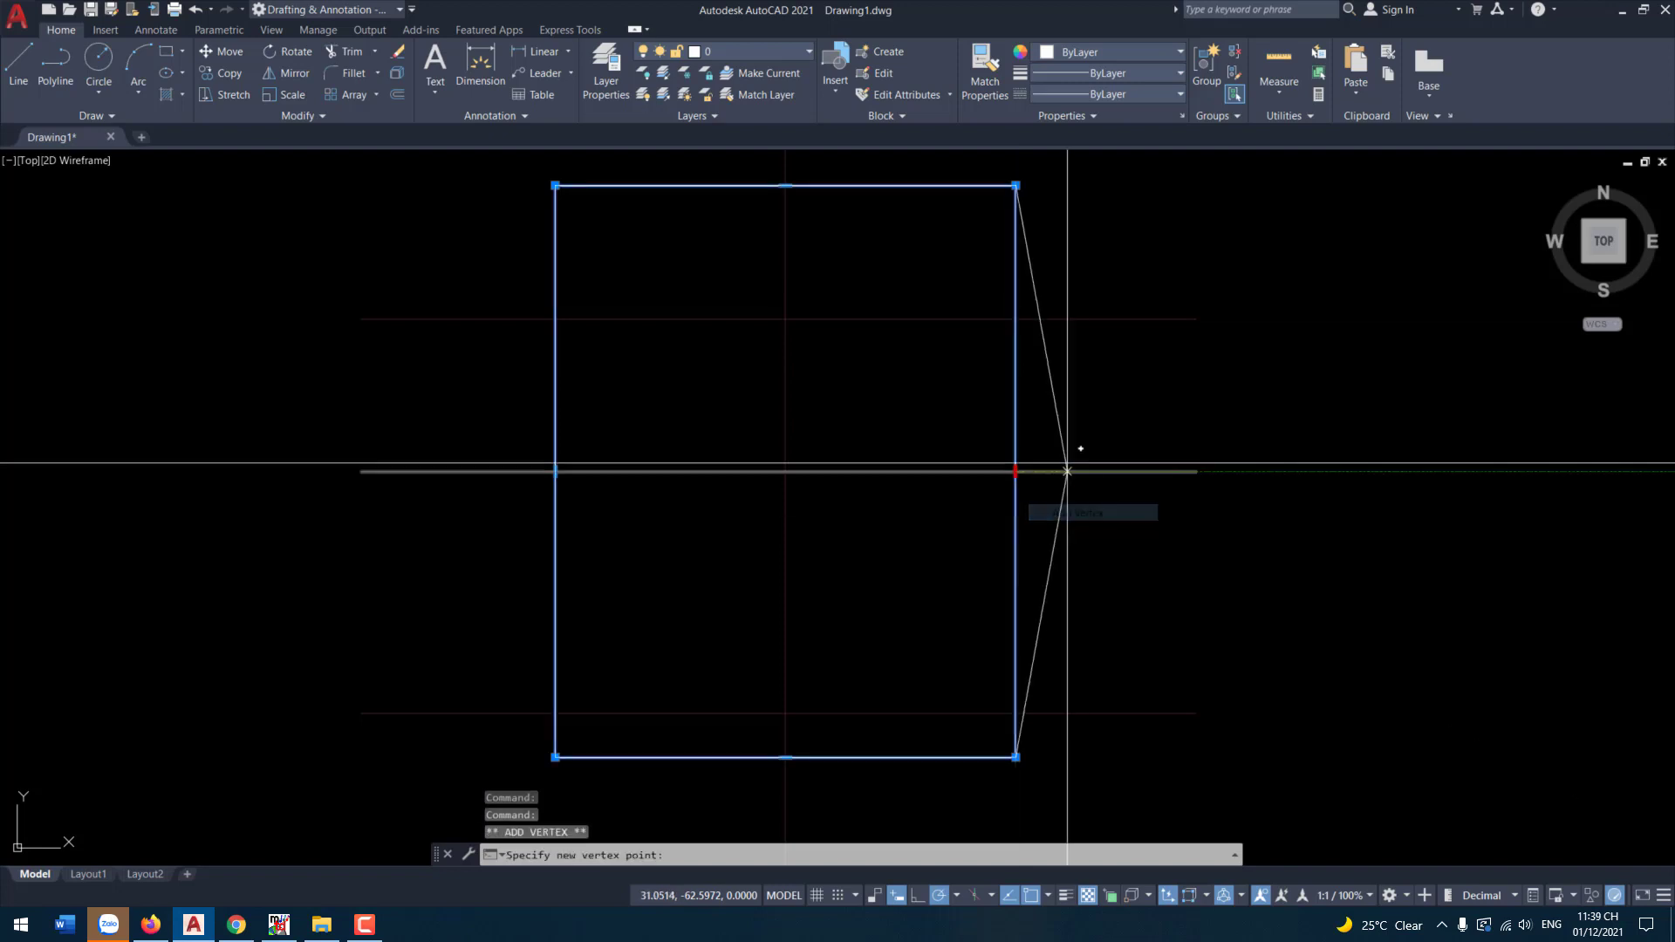
pyautogui.click(1016, 319)
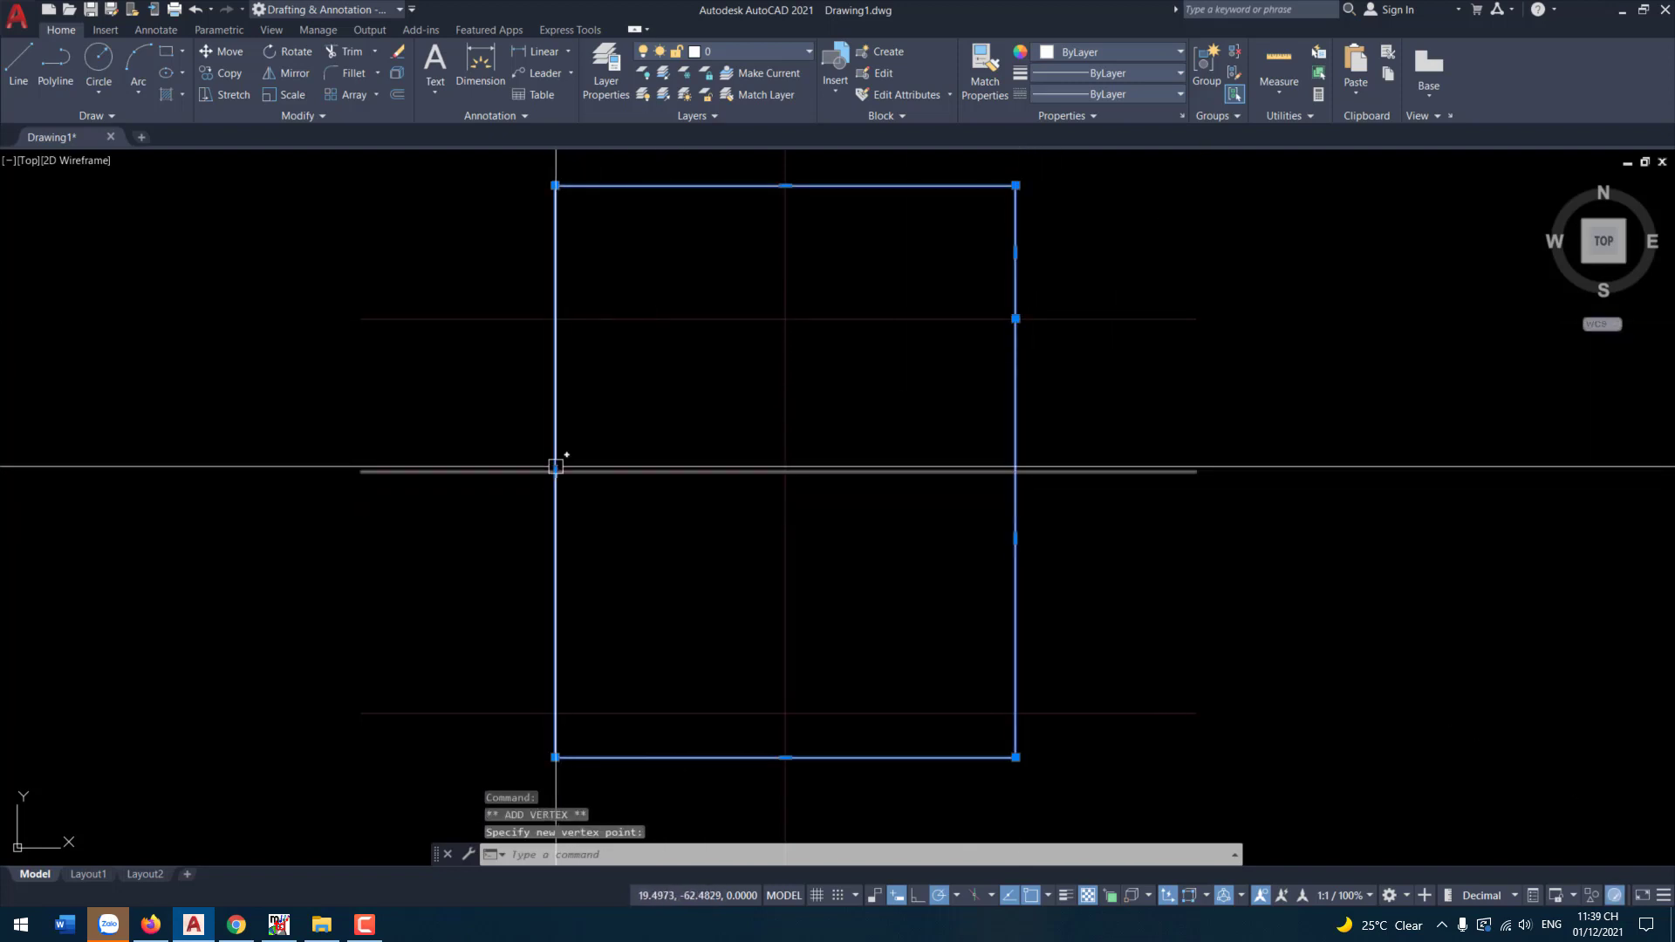
pyautogui.moveTo(555, 471)
pyautogui.click(609, 515)
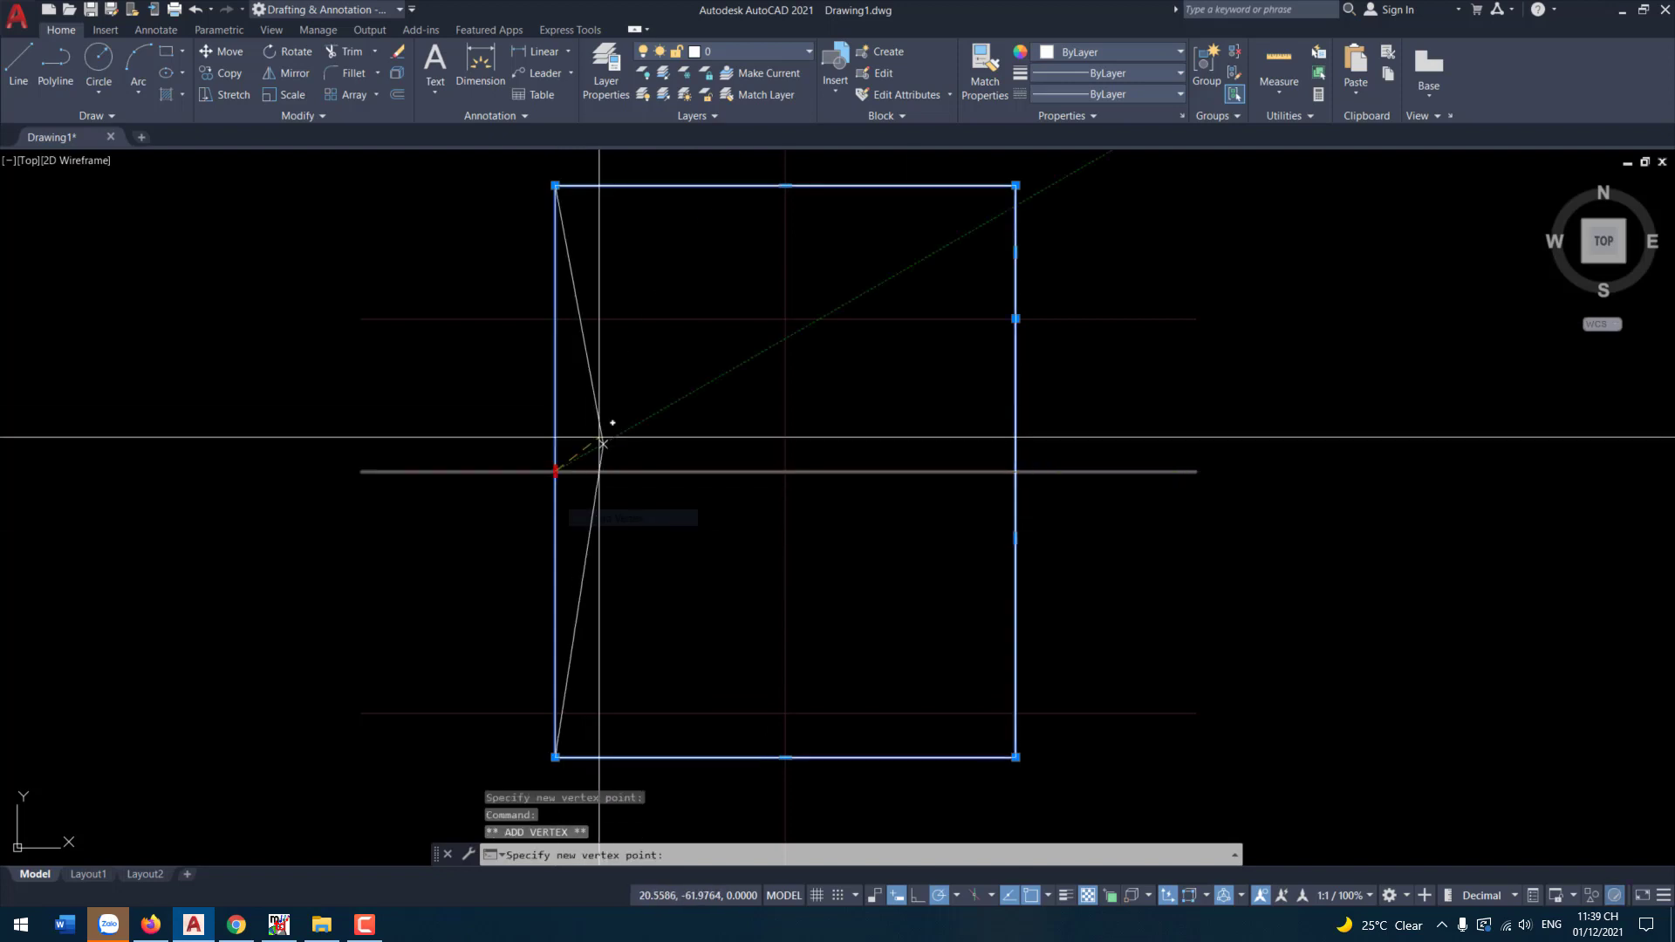
pyautogui.click(556, 319)
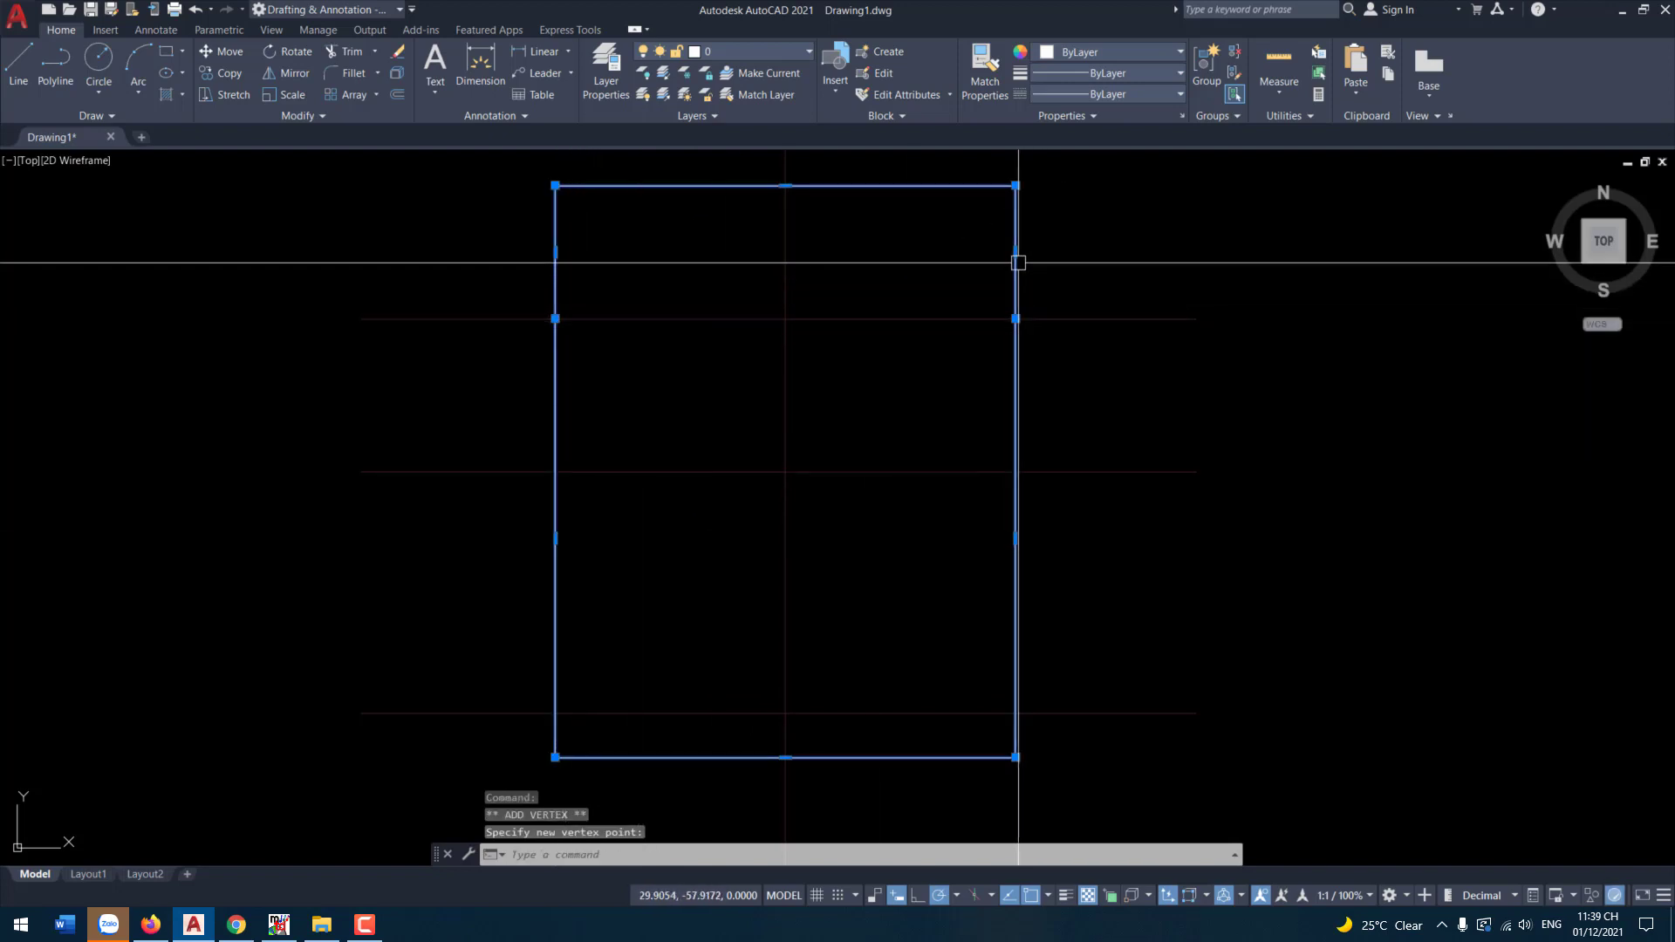
# - Convert the short side segments above the new vertices to outward arcs, placing each arc midpoint 0.5 units out
pyautogui.moveTo(1016, 252)
pyautogui.click(1083, 312)
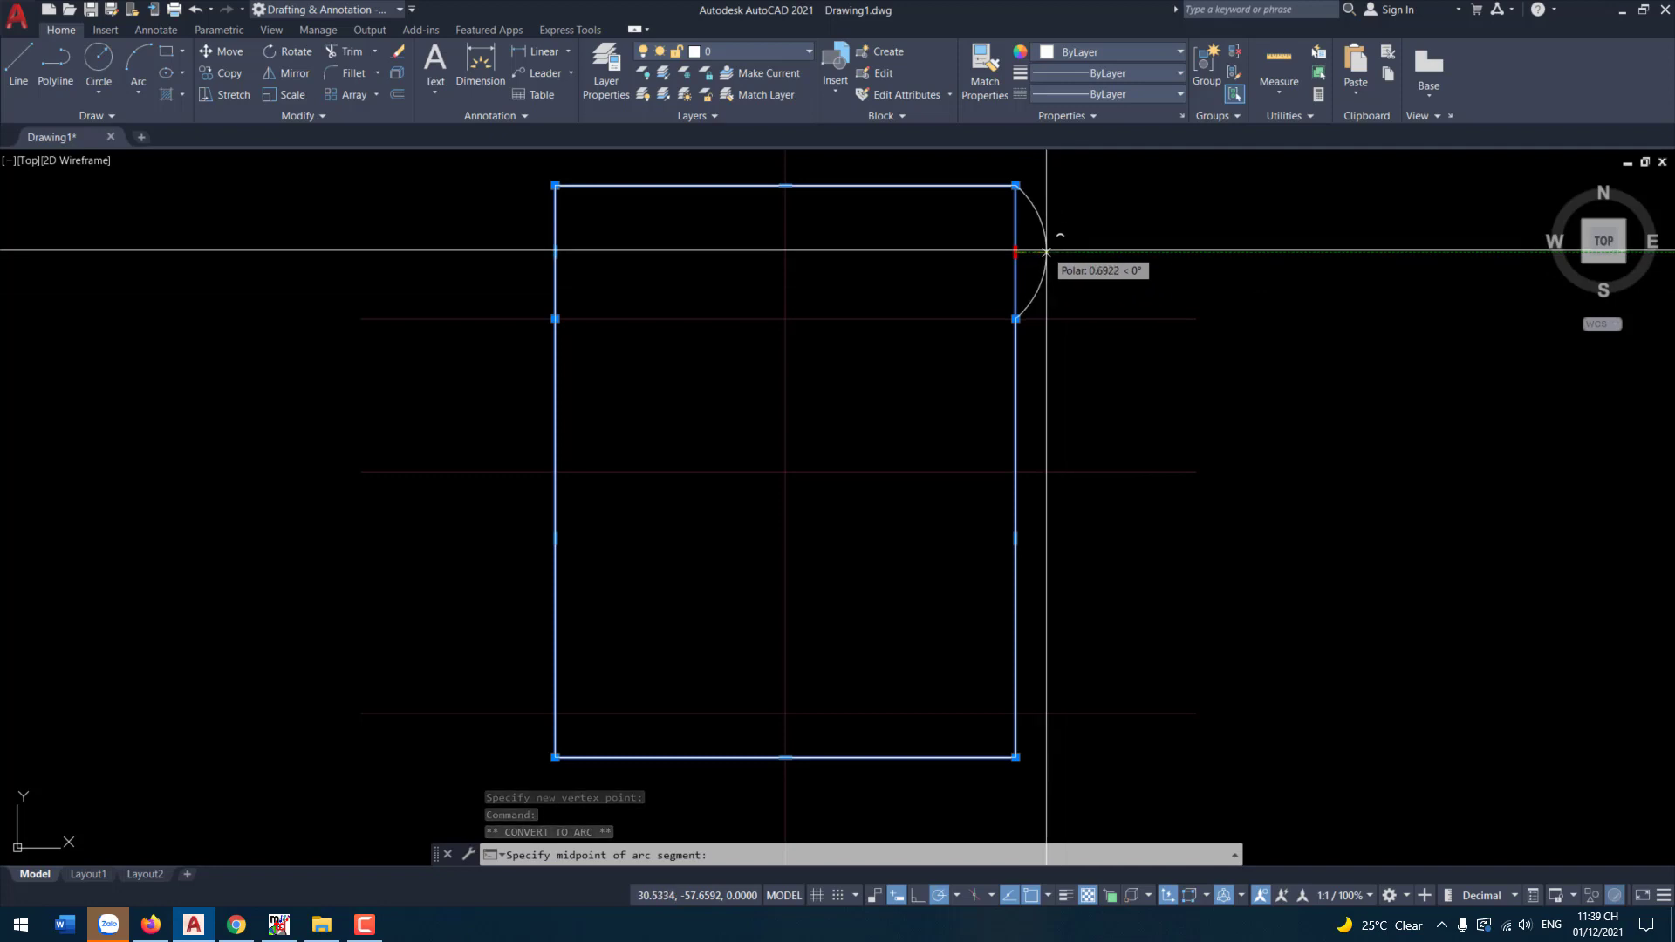
pyautogui.write('0.5')
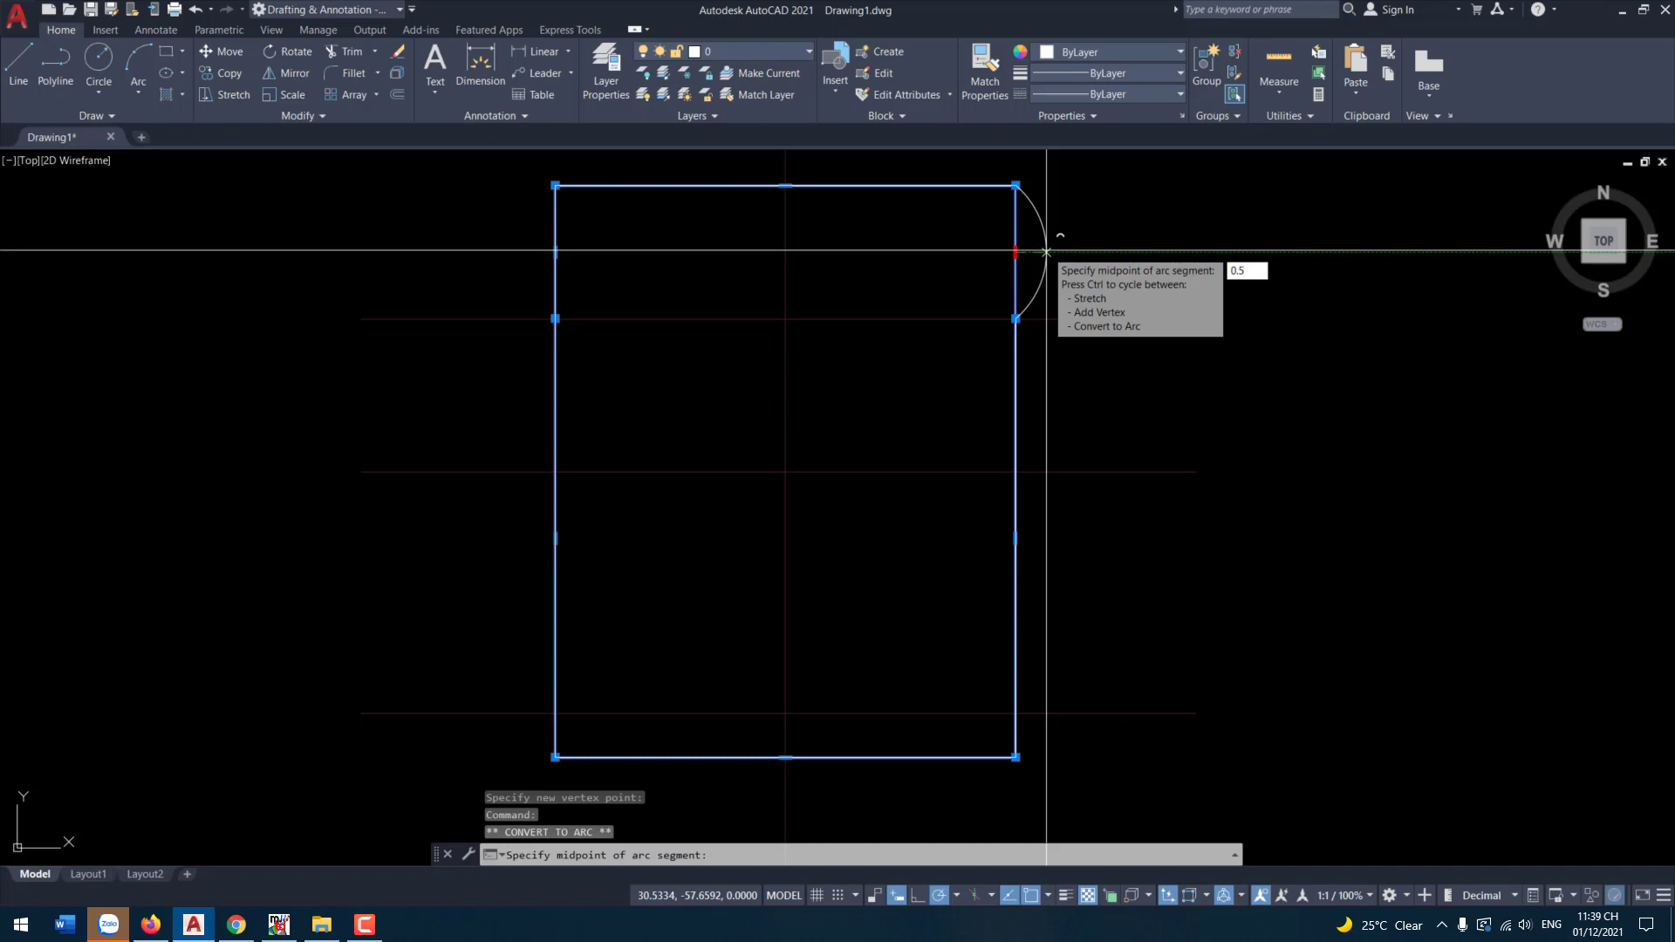
pyautogui.press('Return')
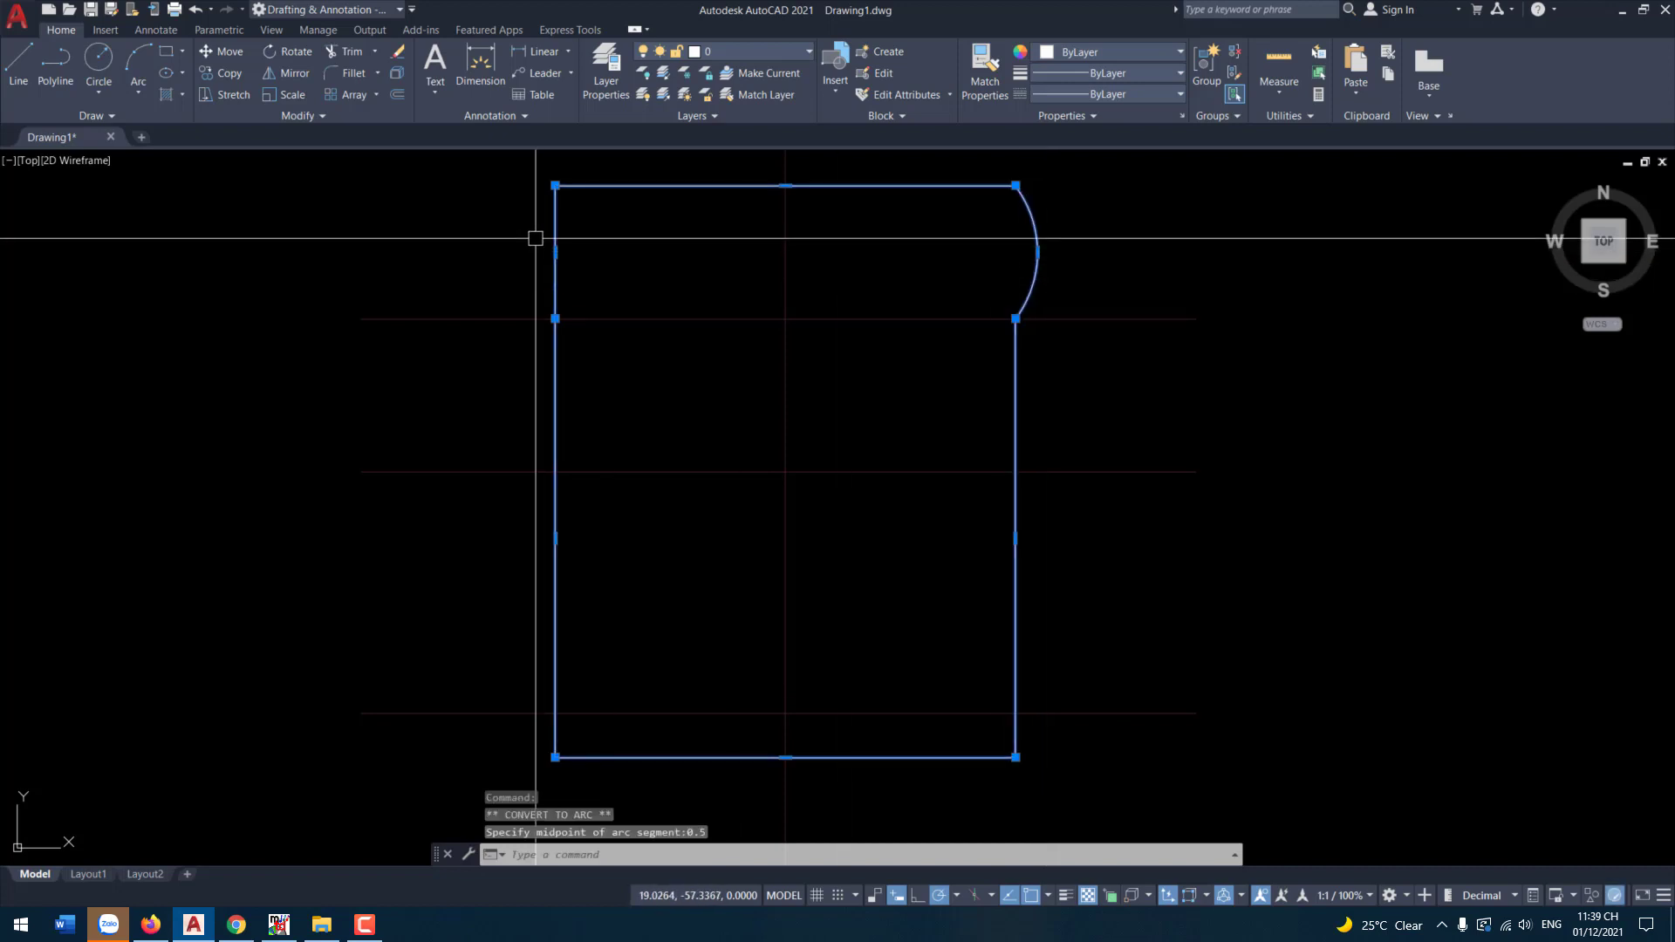
pyautogui.moveTo(555, 252)
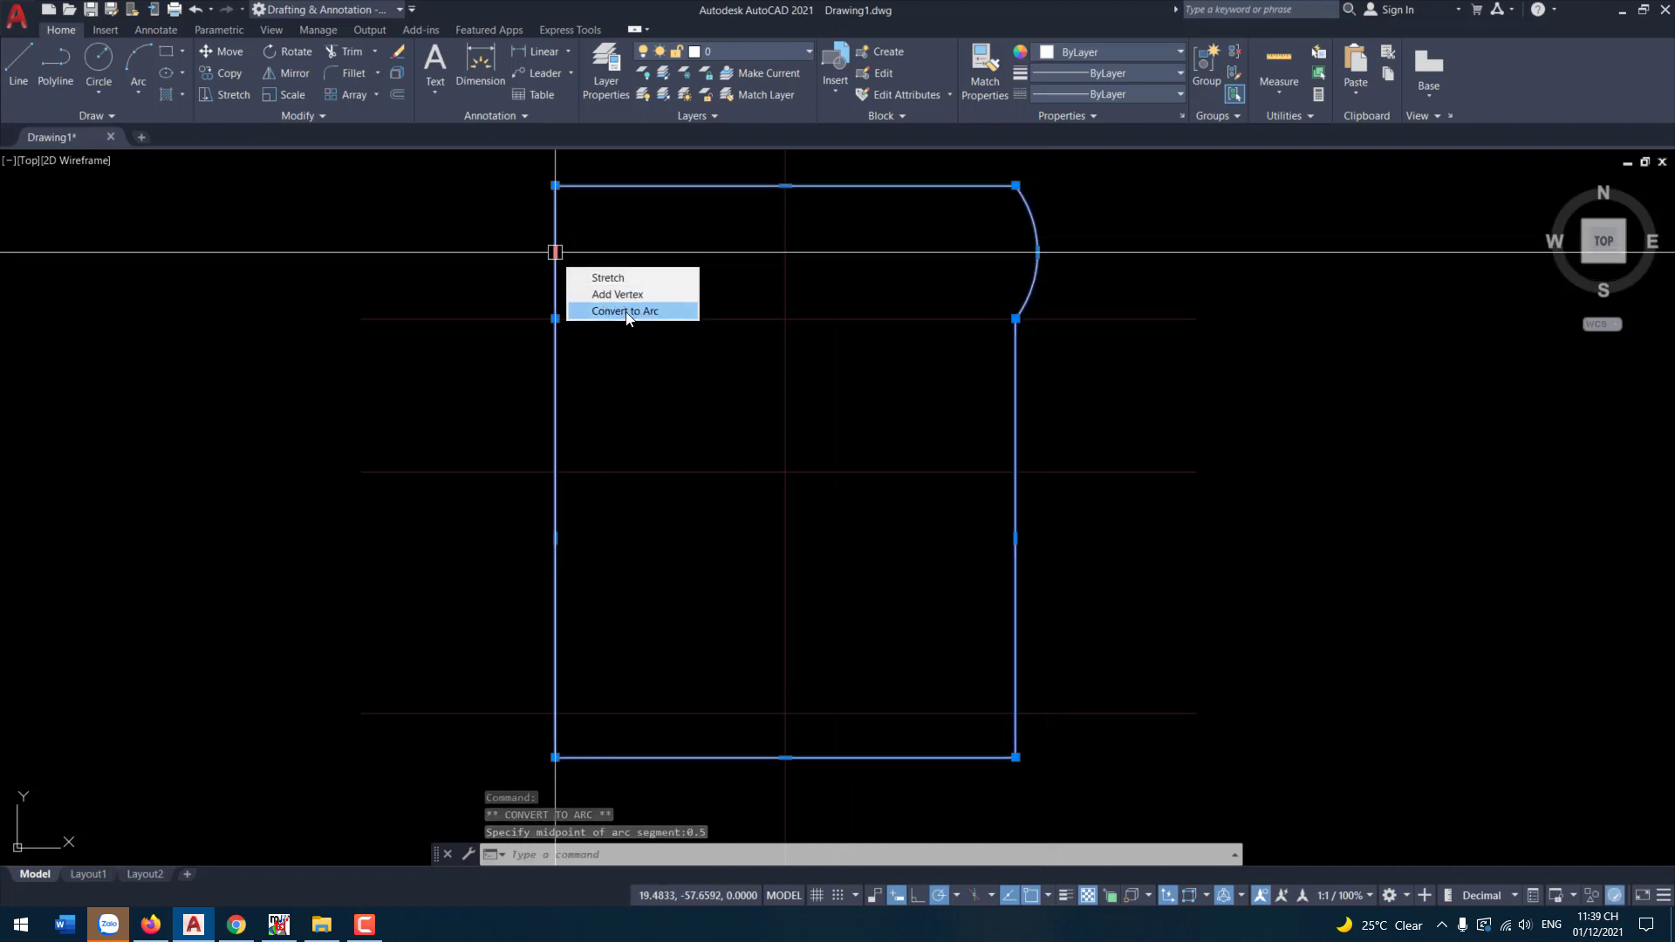
pyautogui.click(621, 314)
pyautogui.write('0.5')
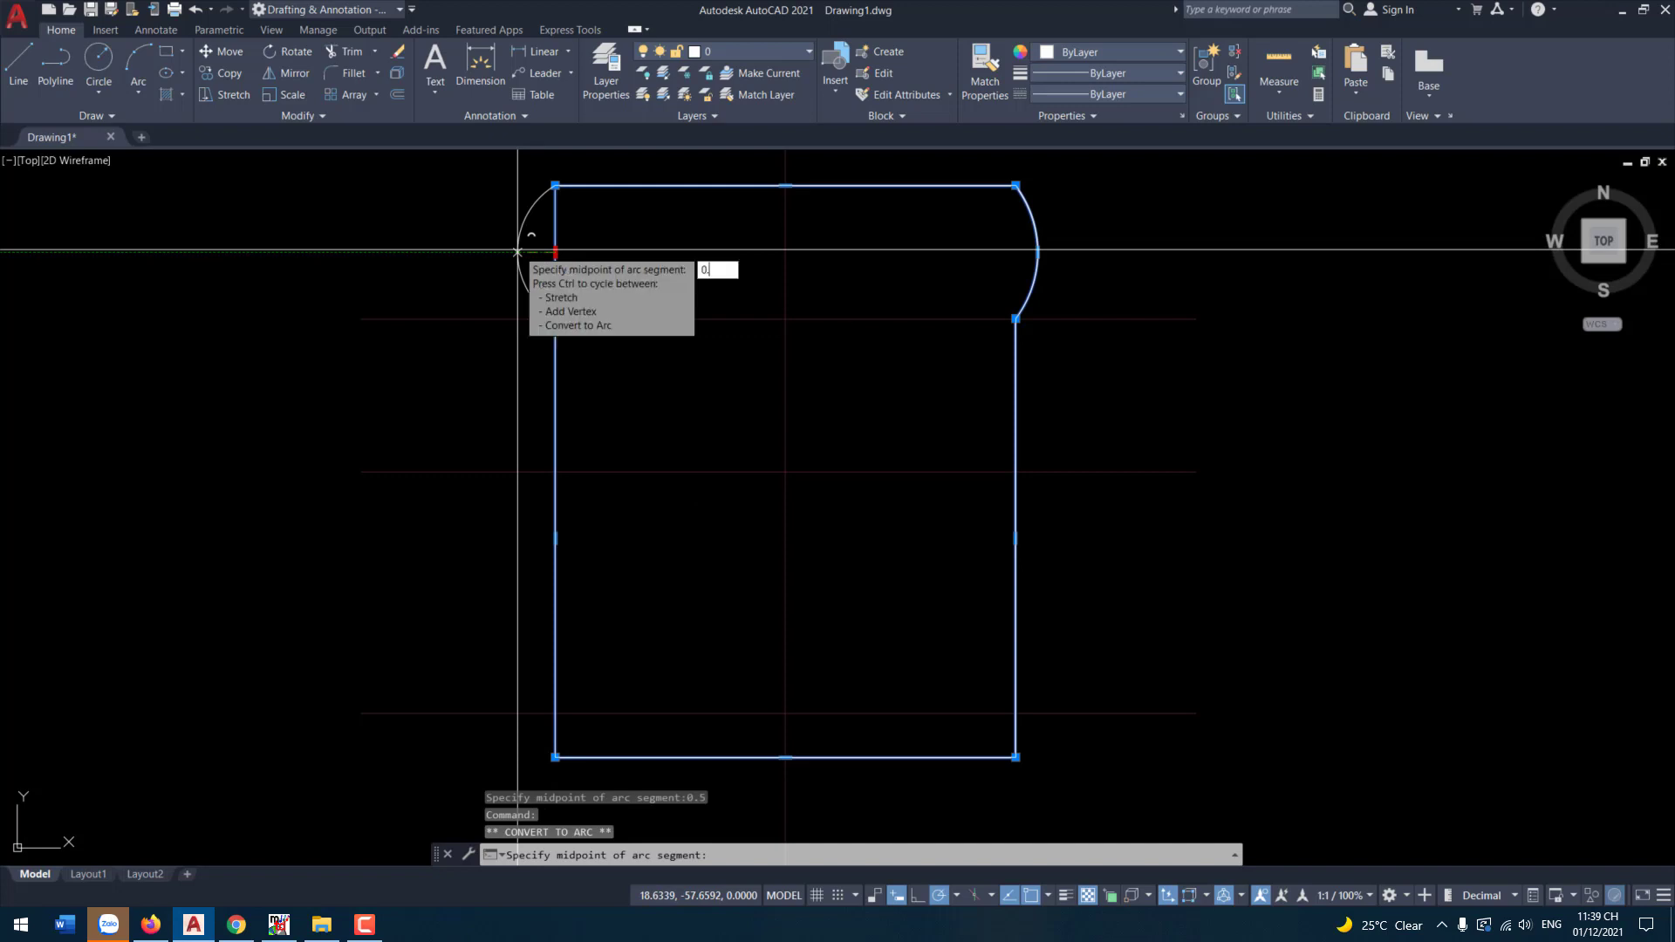
pyautogui.press('Return')
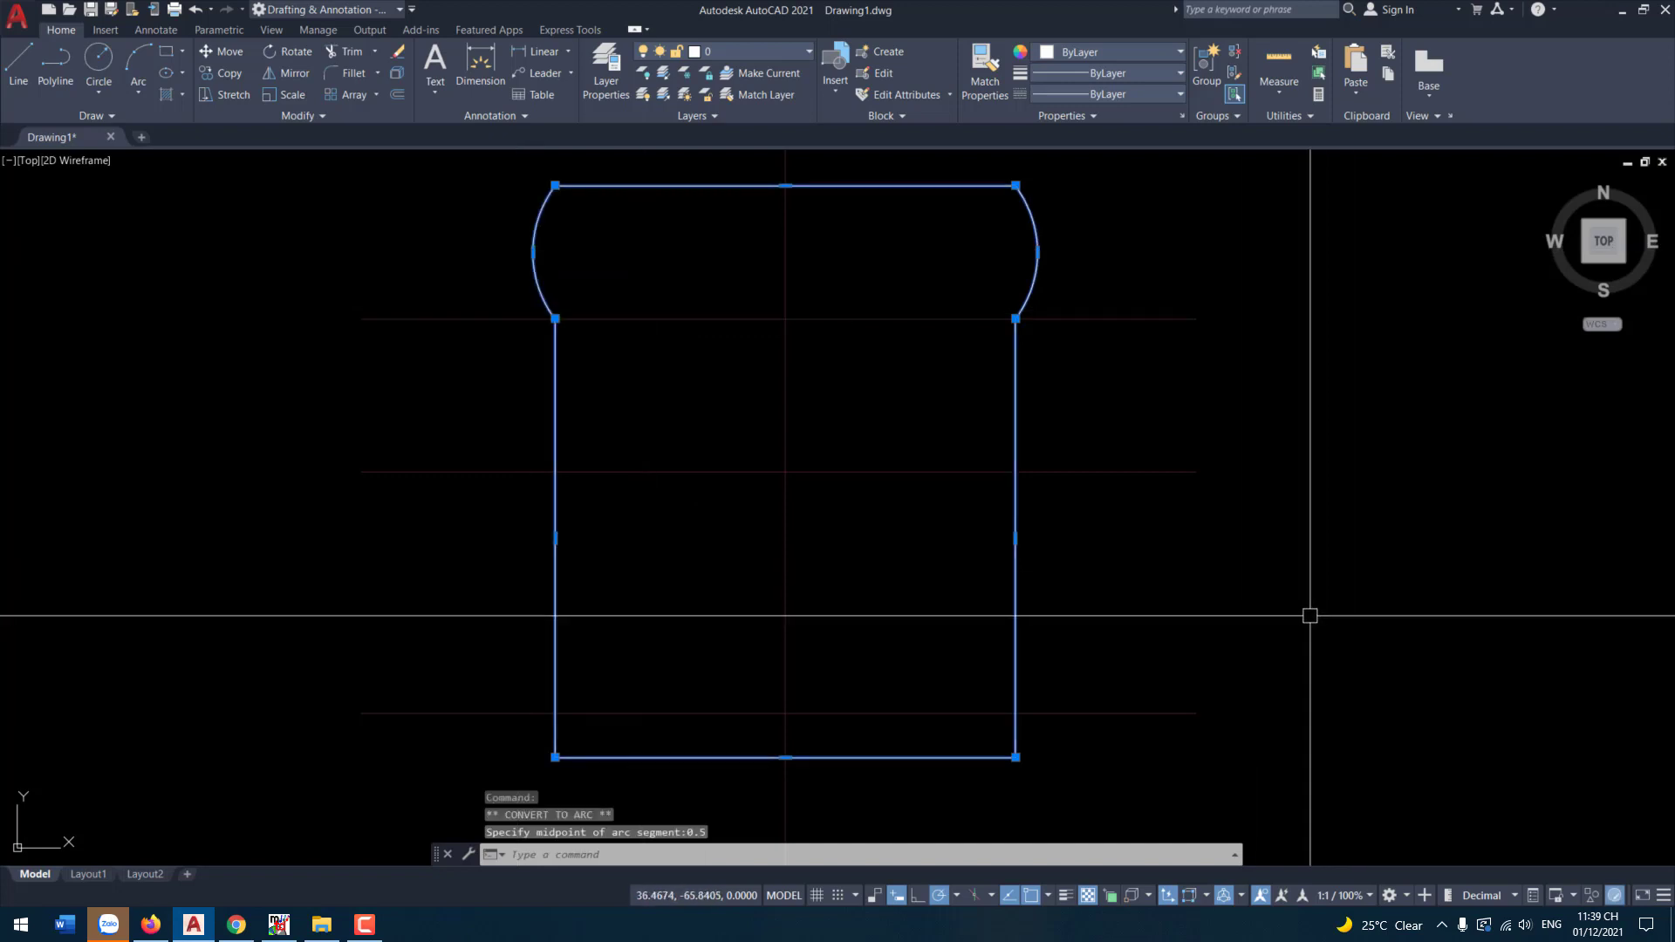
pyautogui.moveTo(1015, 538)
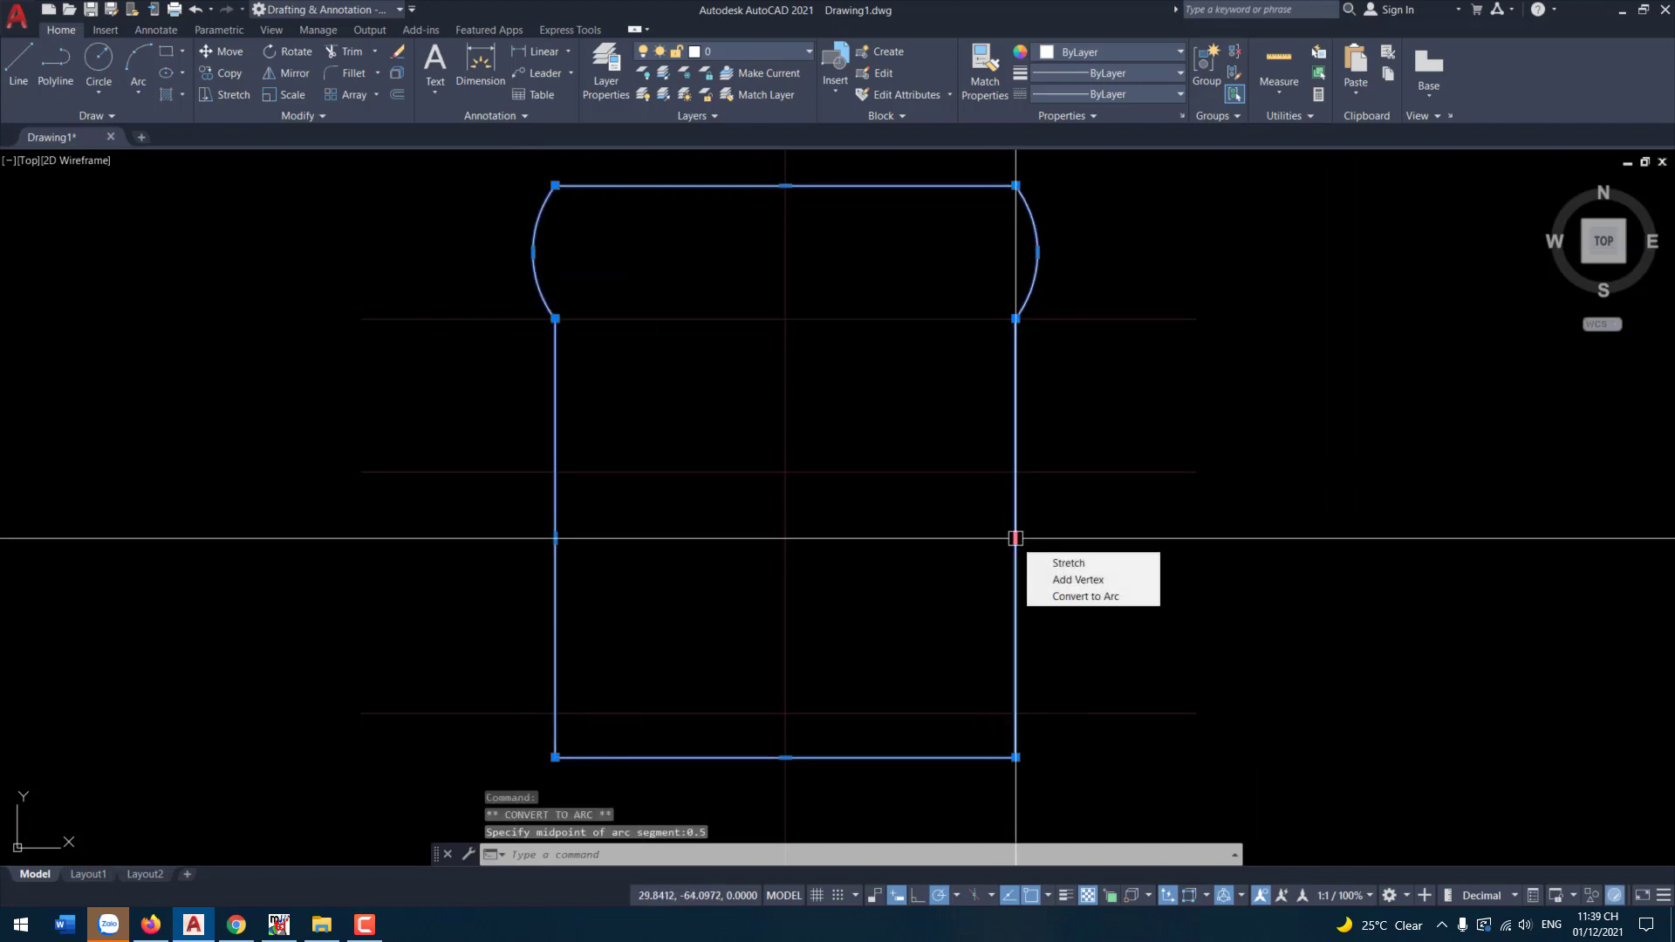
pyautogui.click(1095, 600)
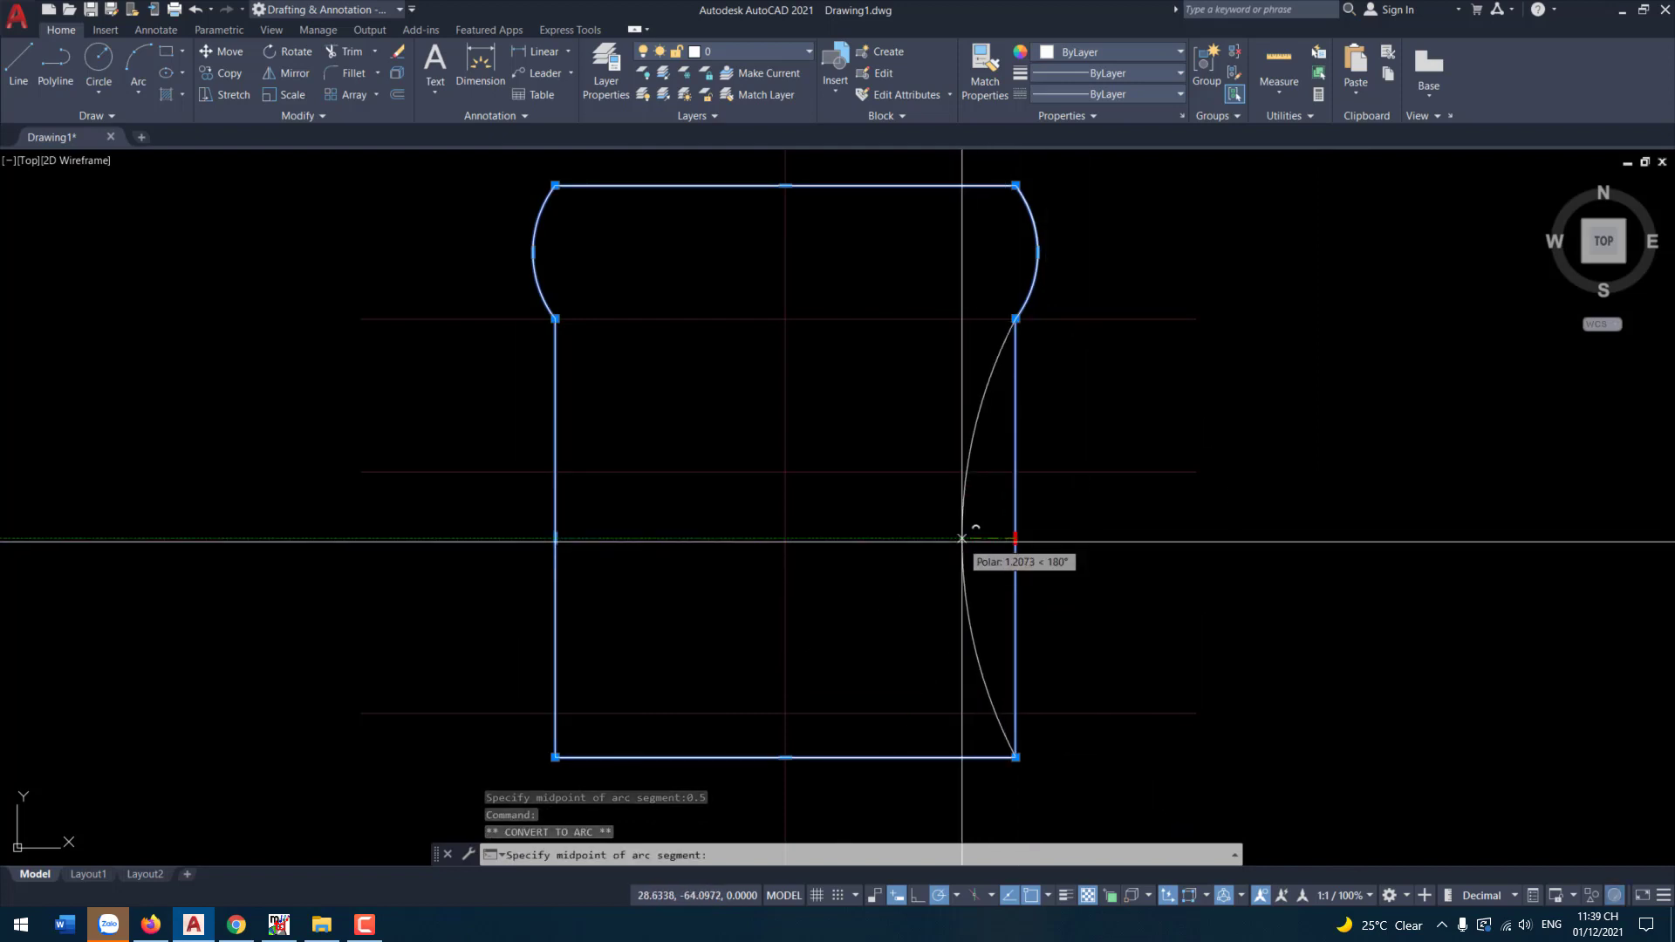
pyautogui.press('Escape')
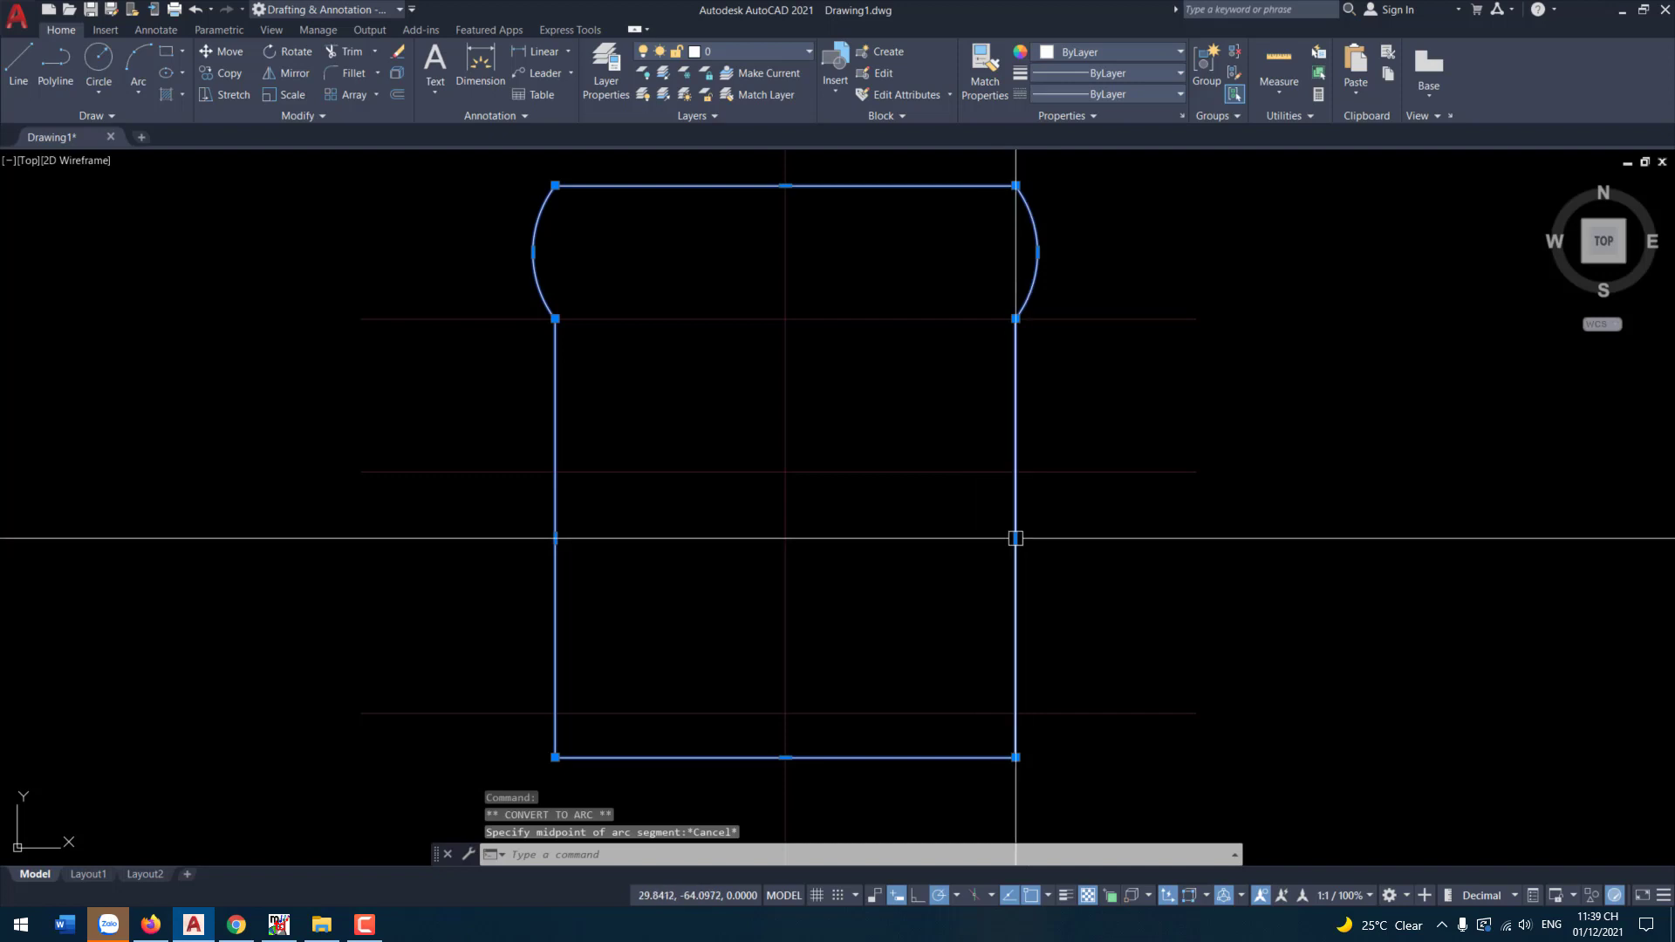
# - Add a vertex to each long vertical side of the outline where the lowest horizontal guide line crosses it
pyautogui.moveTo(1015, 538)
pyautogui.click(1061, 581)
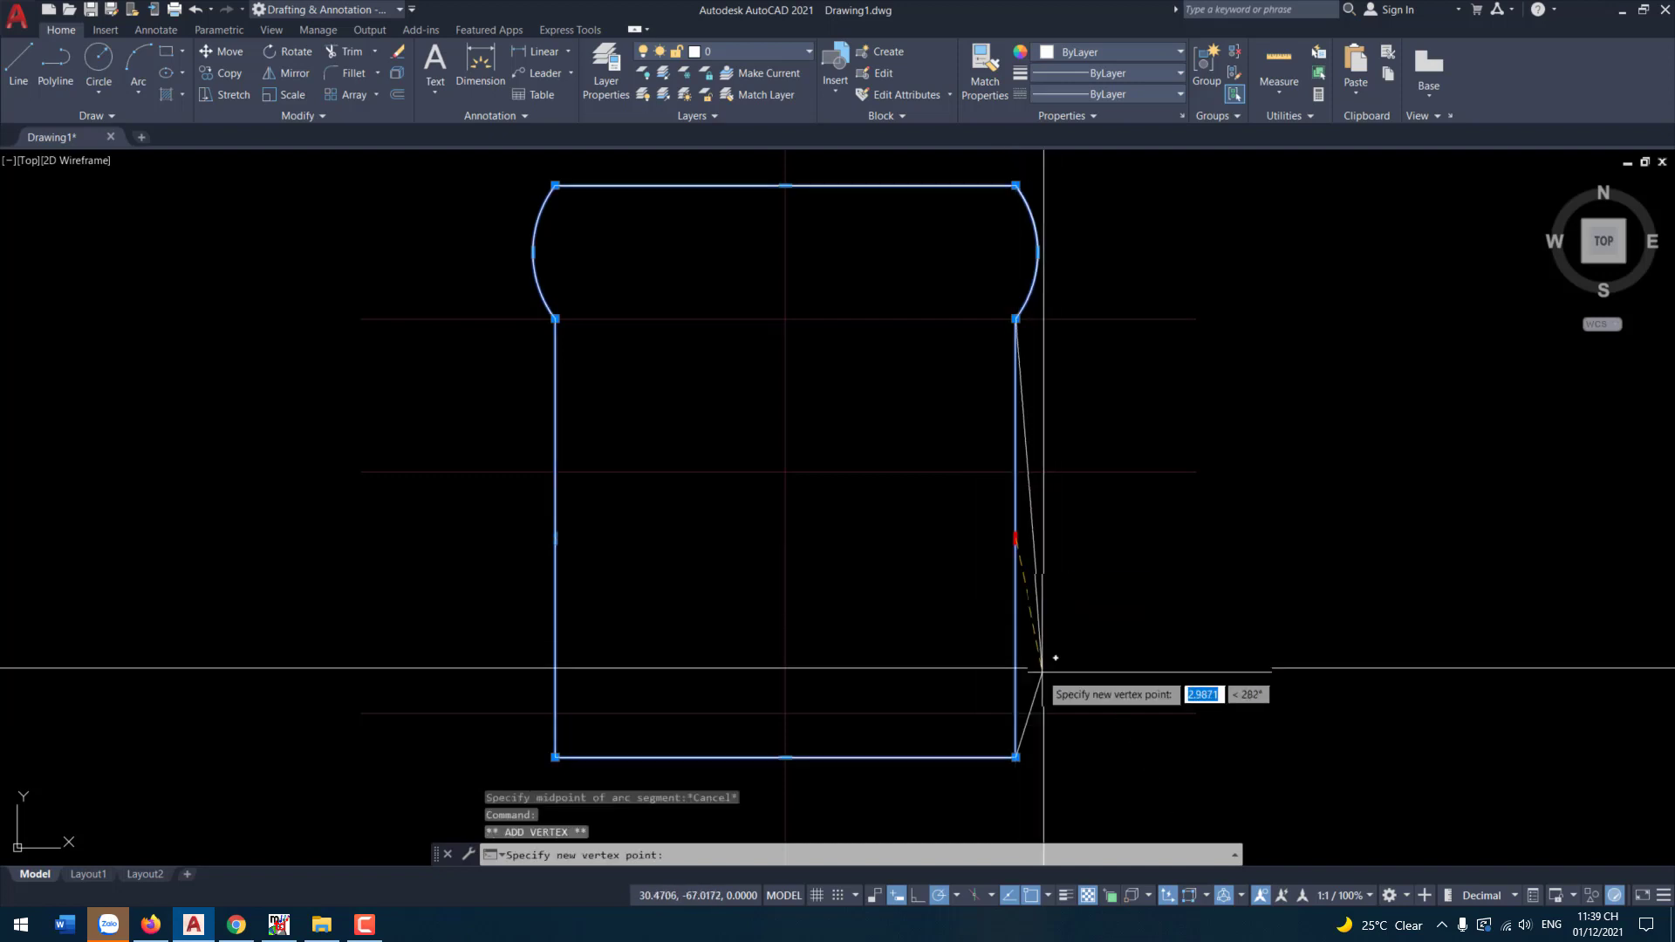
pyautogui.click(1015, 713)
pyautogui.moveTo(554, 538)
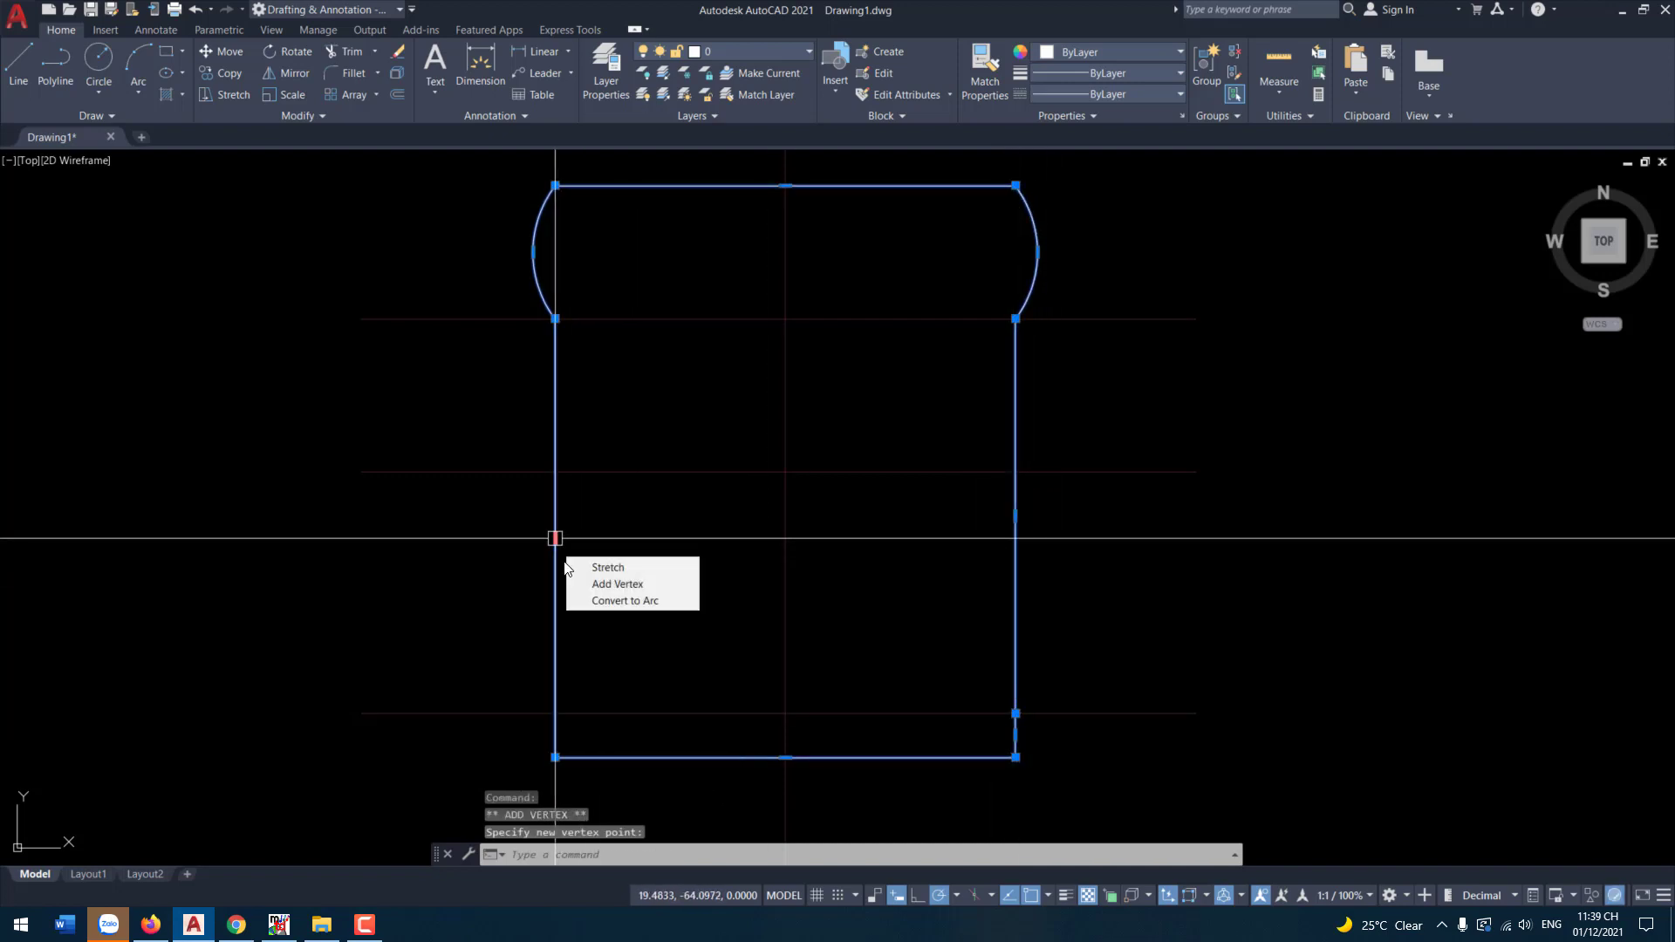
pyautogui.click(618, 583)
pyautogui.click(555, 712)
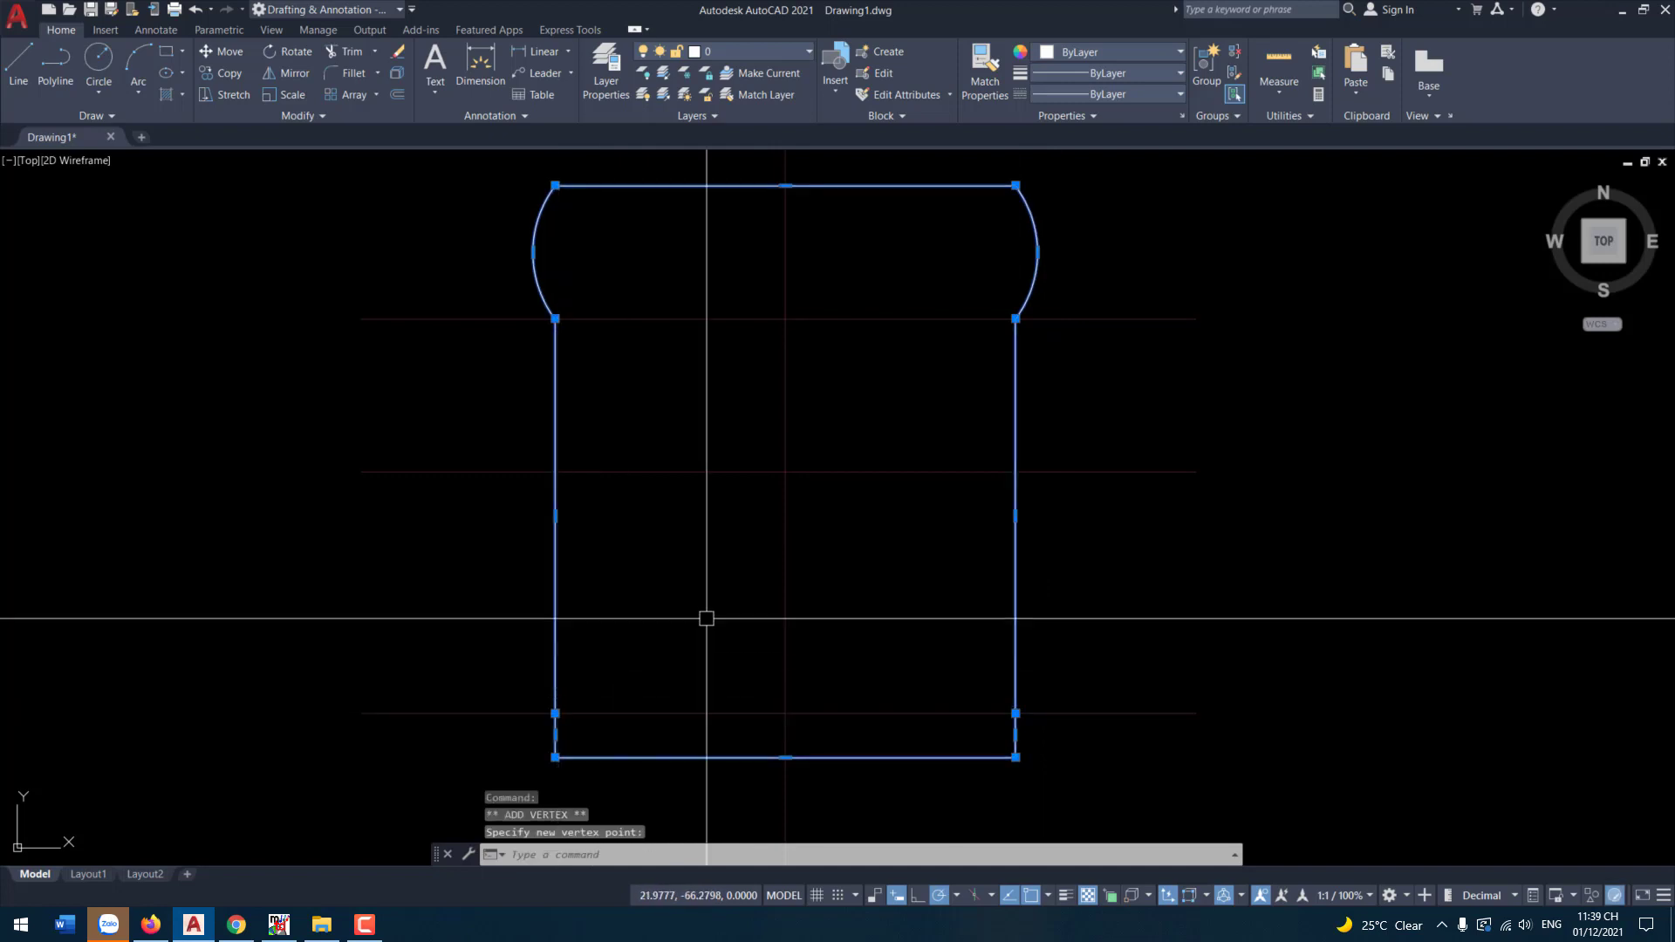
# - Convert both long side segments between the upper and lower vertices to inward arcs, placing each arc midpoint 1 unit in
pyautogui.moveTo(1015, 515)
pyautogui.click(1090, 571)
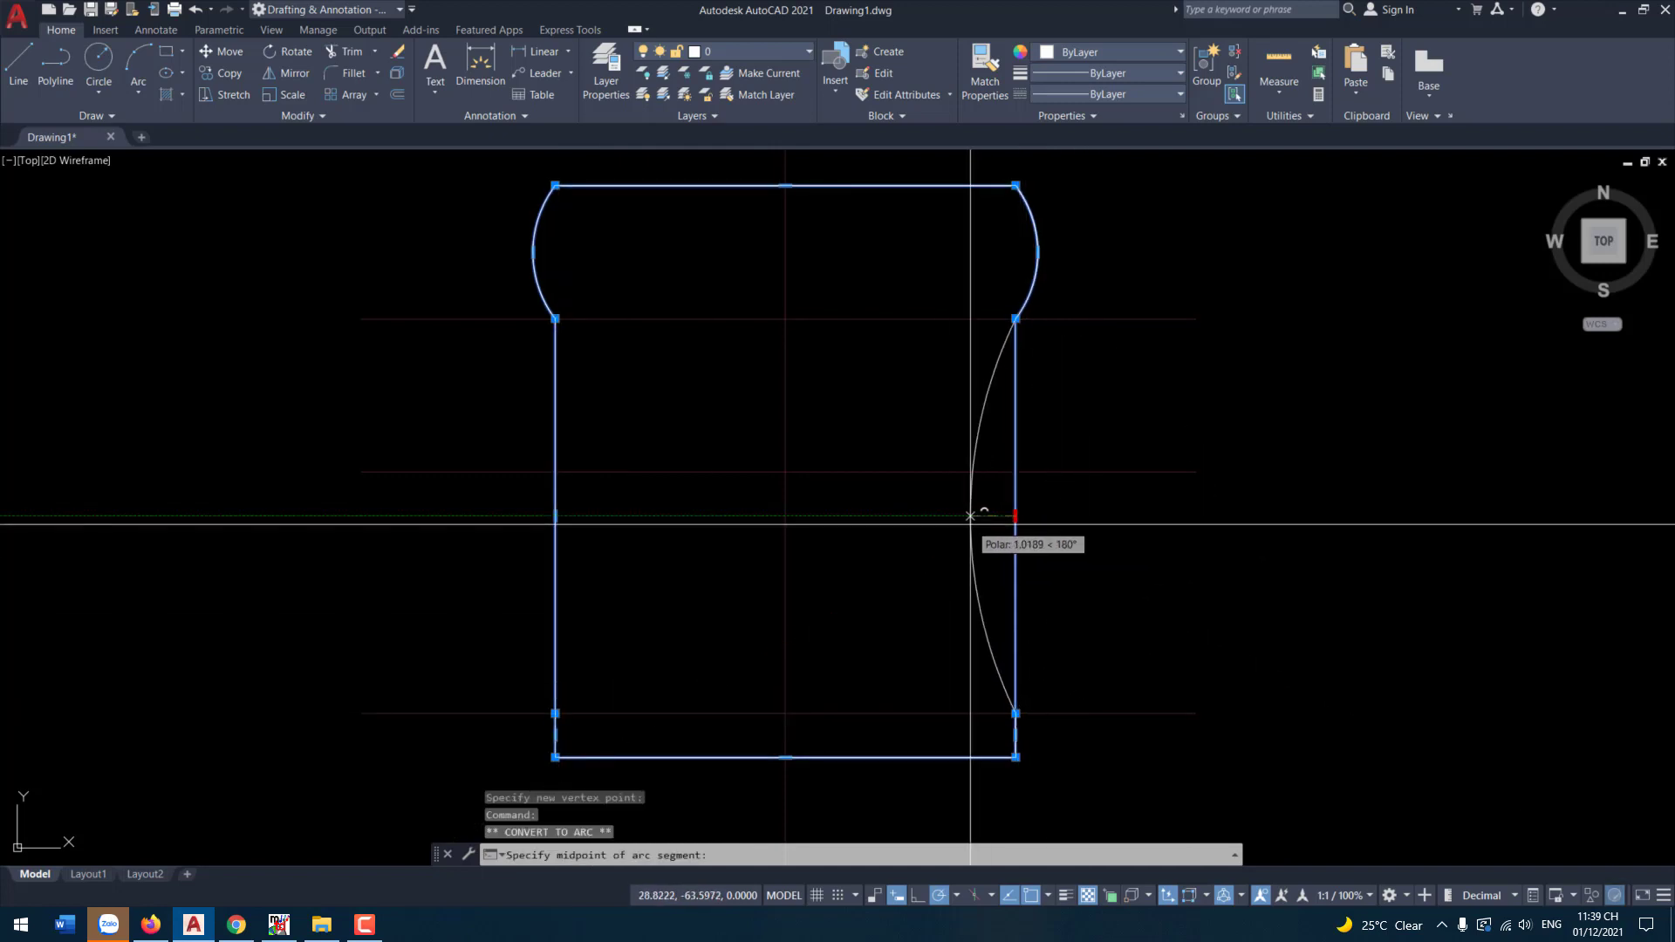
pyautogui.write('1')
pyautogui.press('Return')
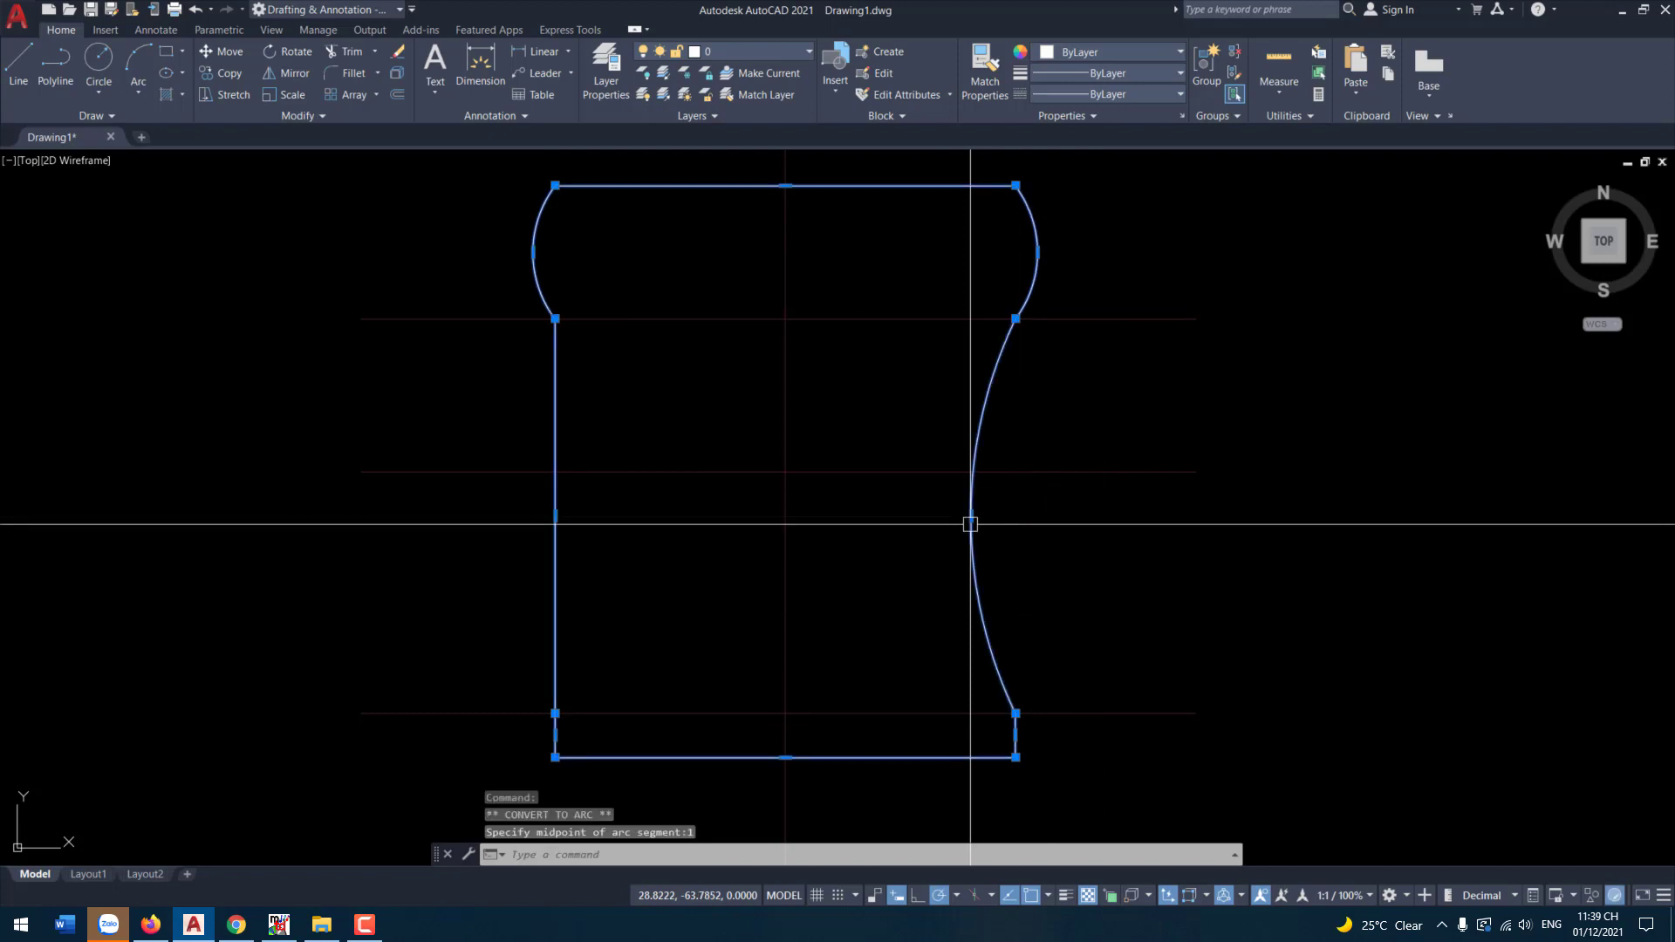
pyautogui.moveTo(554, 515)
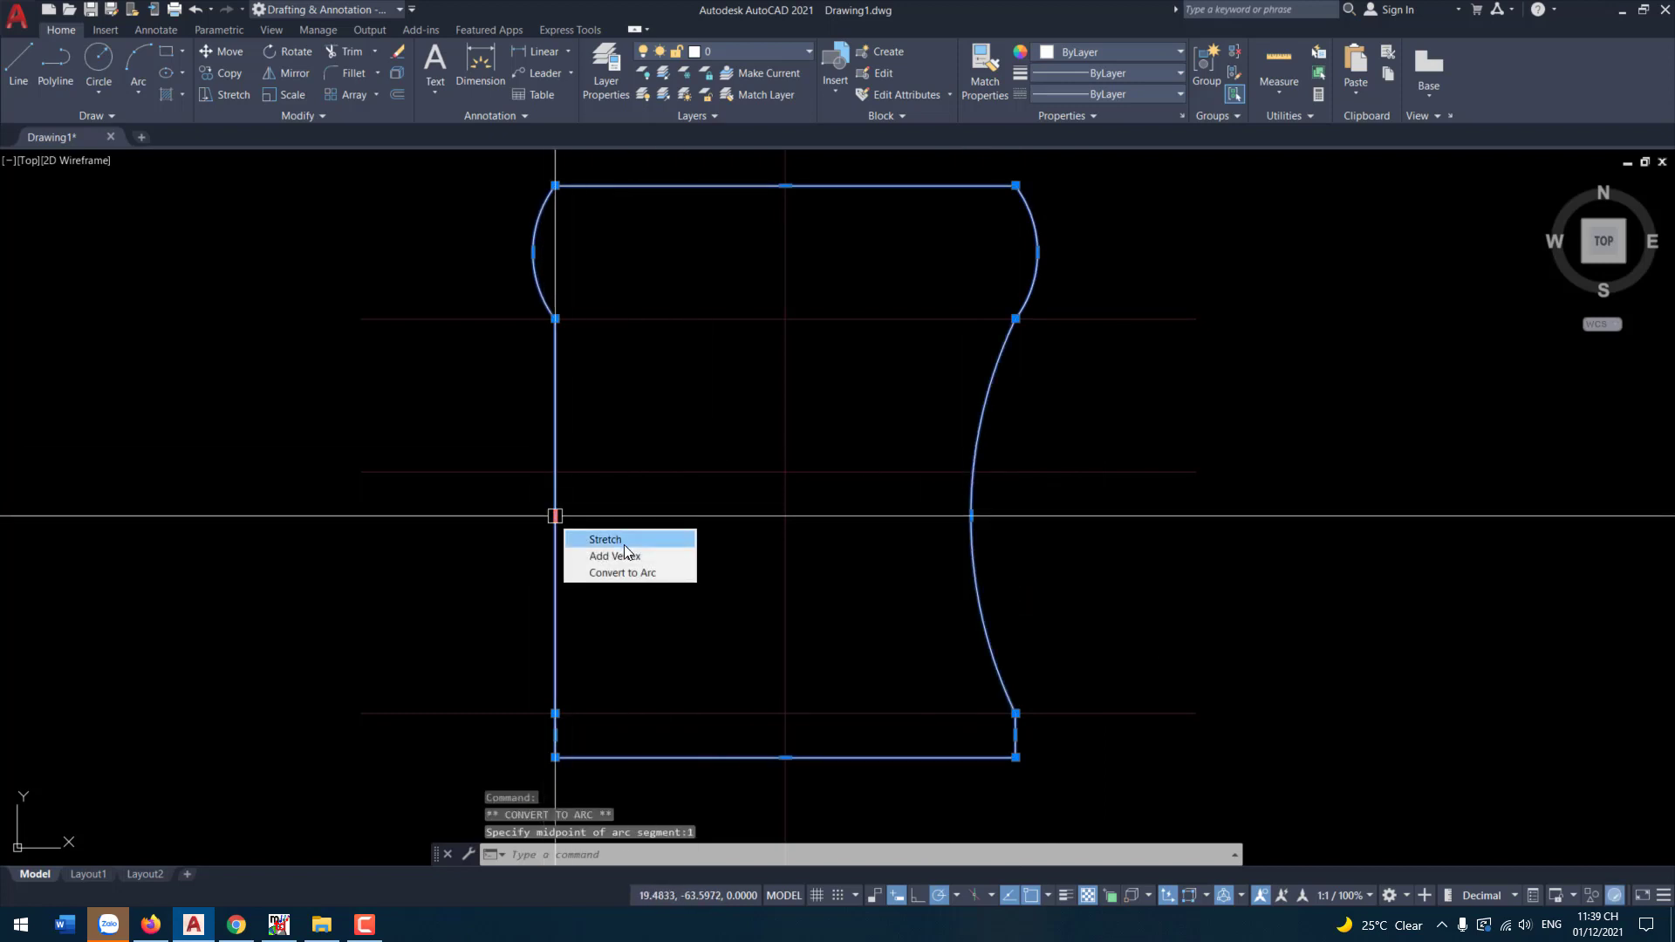
pyautogui.click(641, 572)
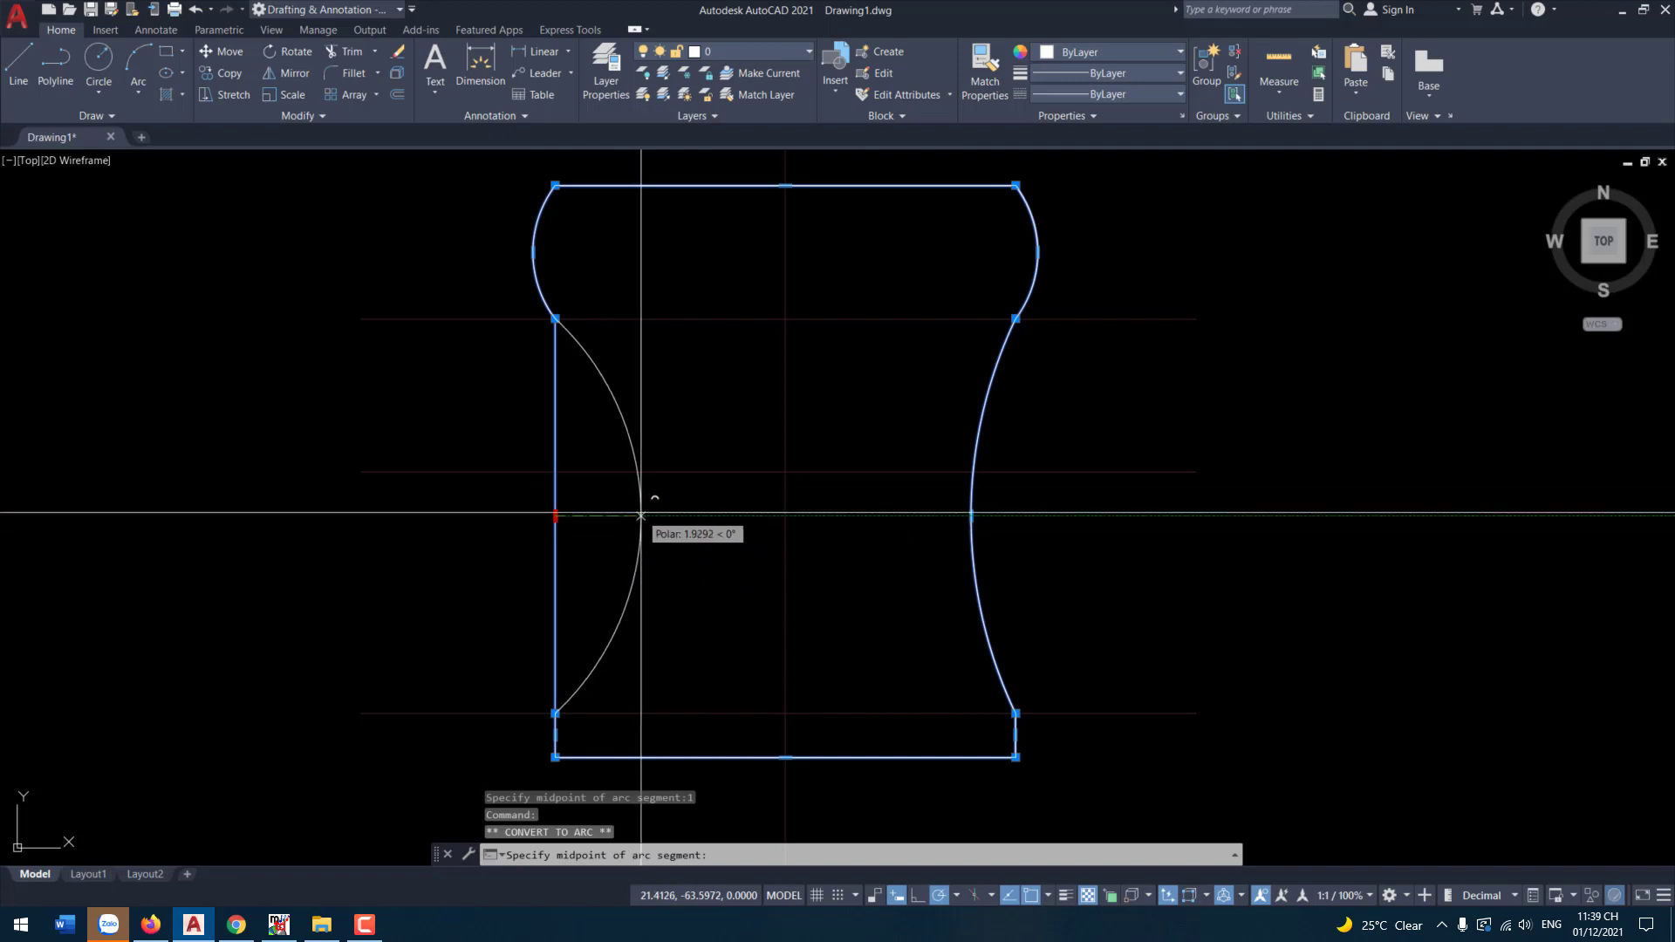
pyautogui.write('1')
pyautogui.press('Return')
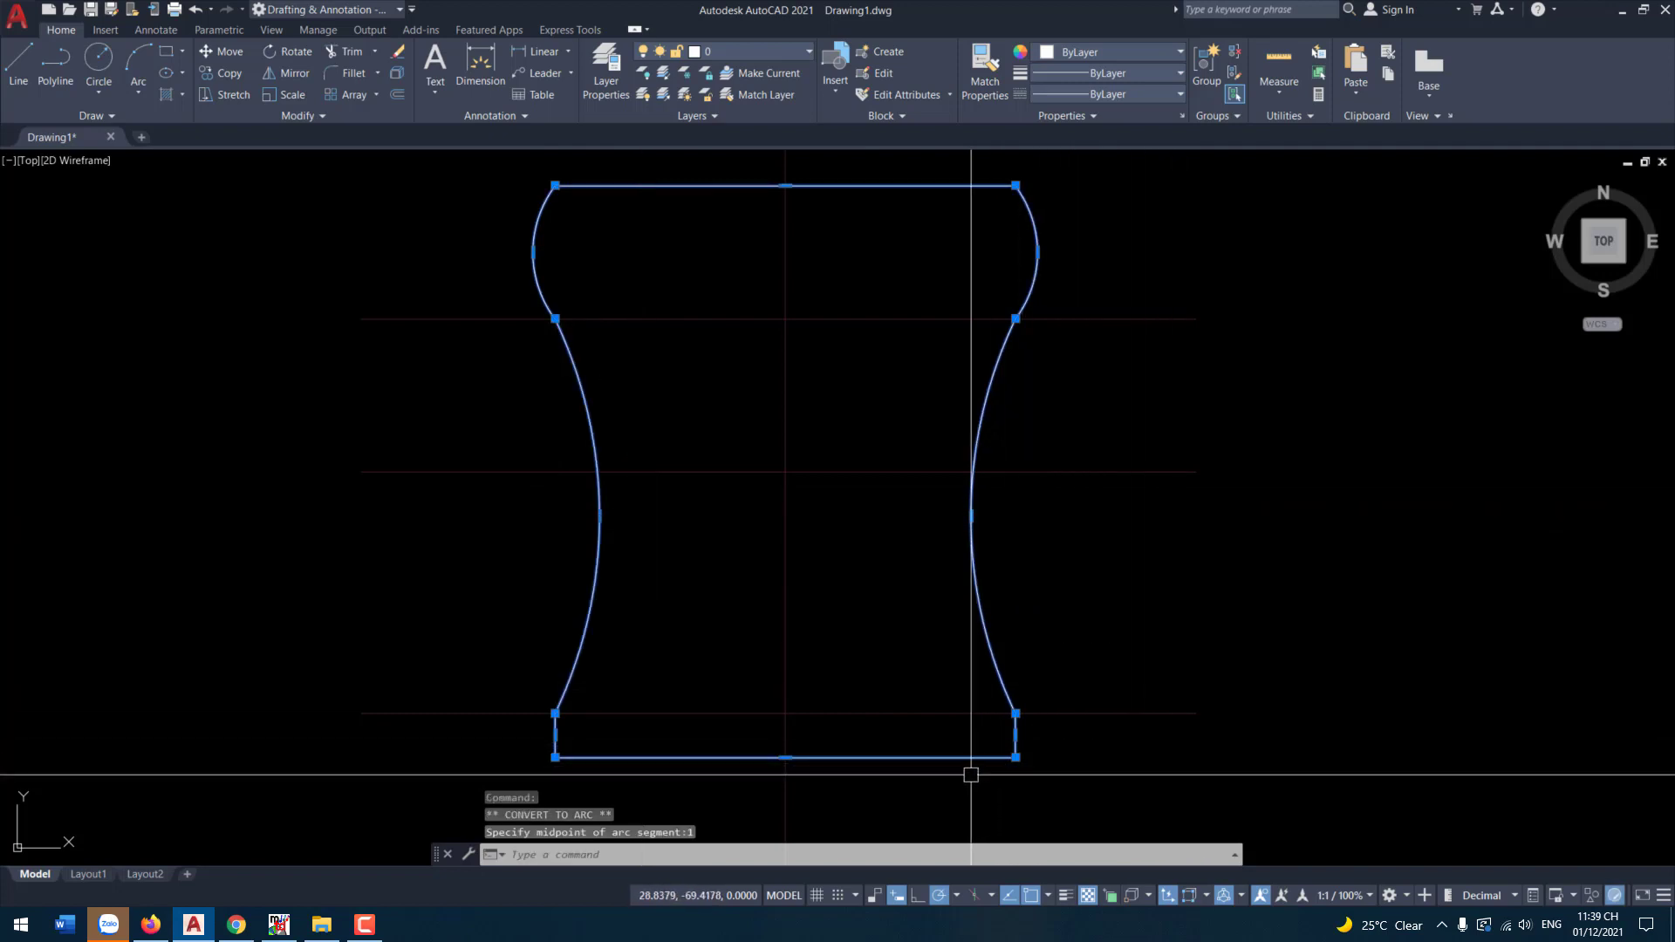
# - Convert the short segment at the outline's lower right side to an outward arc with its midpoint 0.2 units out
pyautogui.scroll(2, 971, 774)
pyautogui.moveTo(980, 758); pyautogui.dragTo(1014, 729, button='middle')
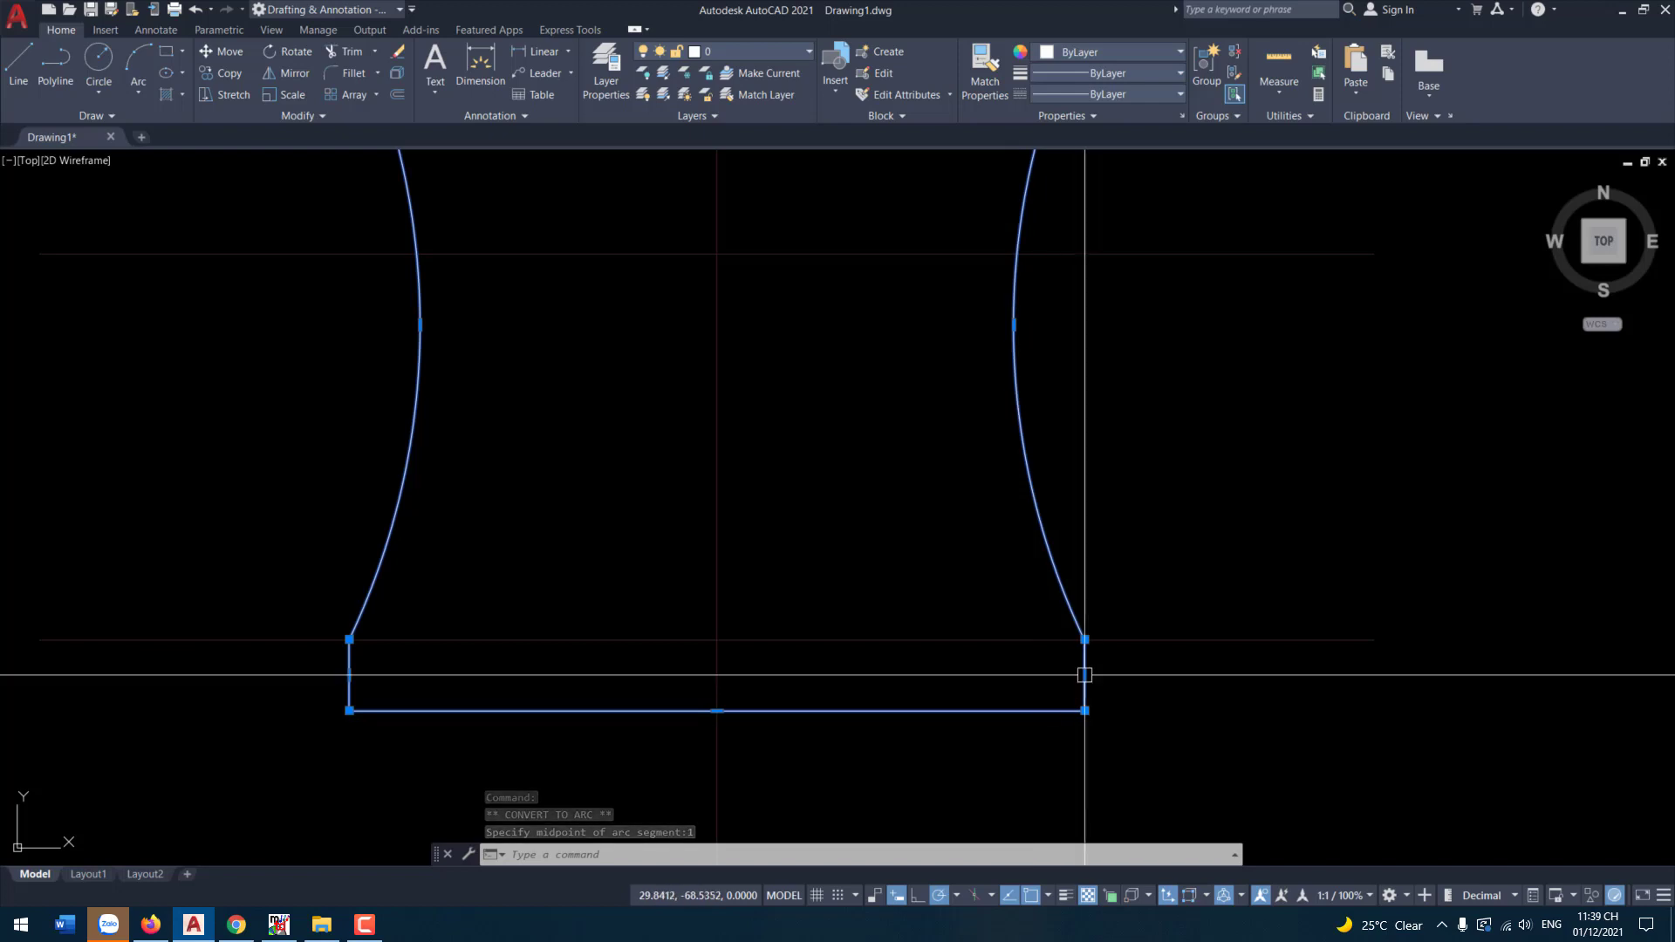
pyautogui.moveTo(1084, 674)
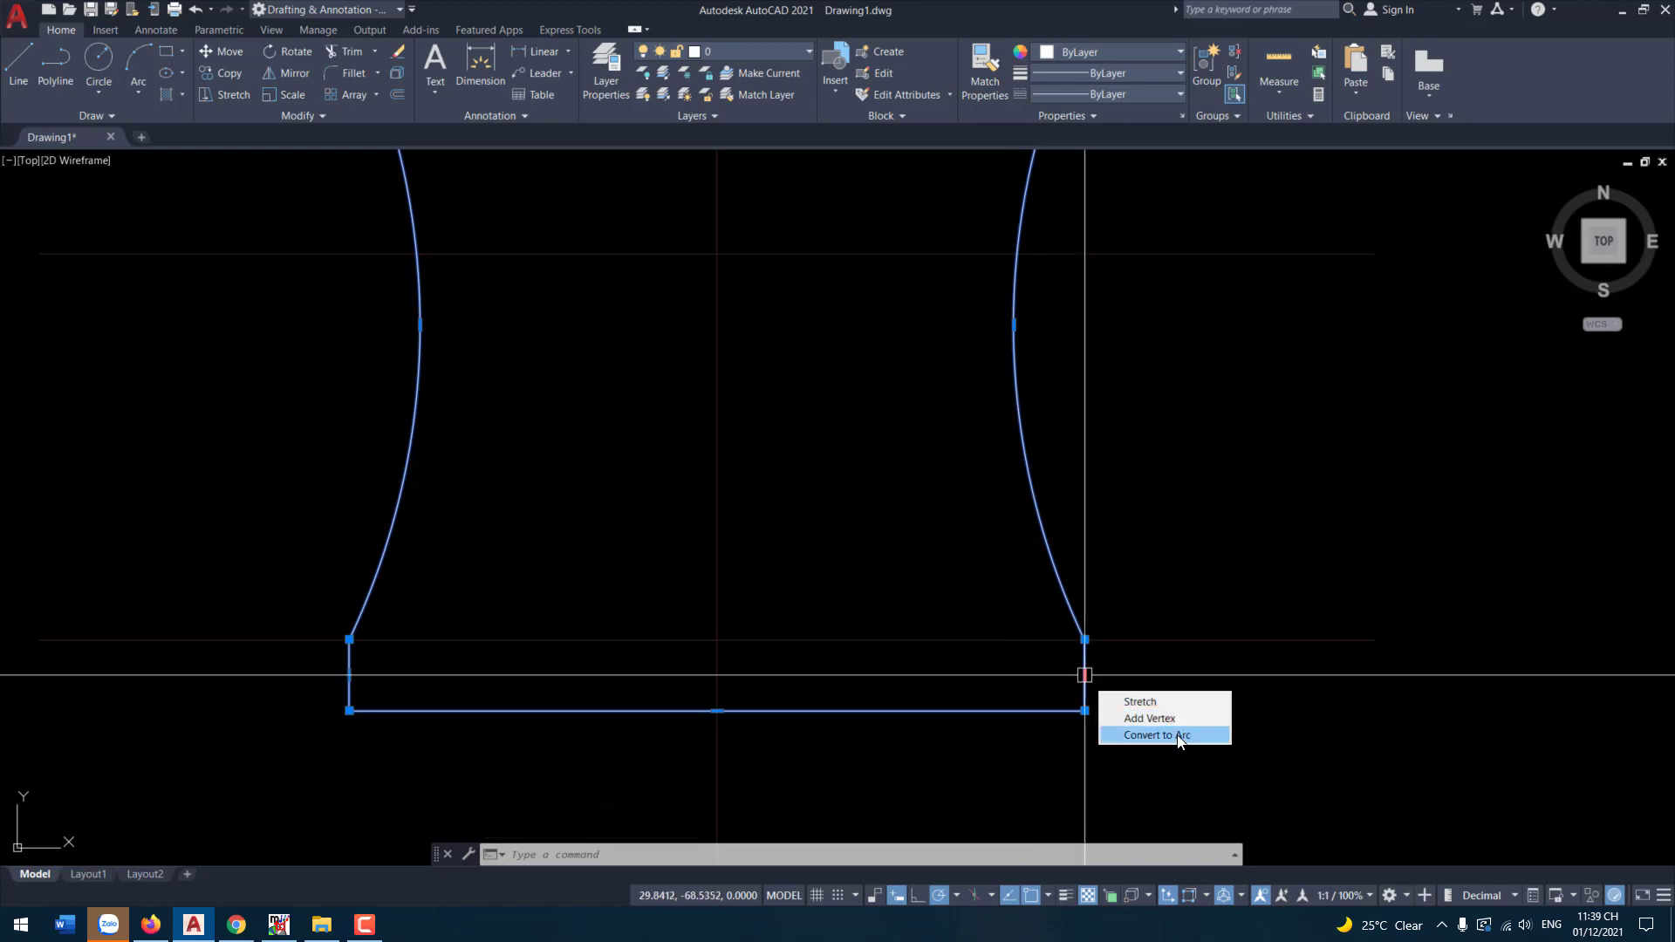
pyautogui.click(1169, 735)
pyautogui.scroll(4, 1098, 675)
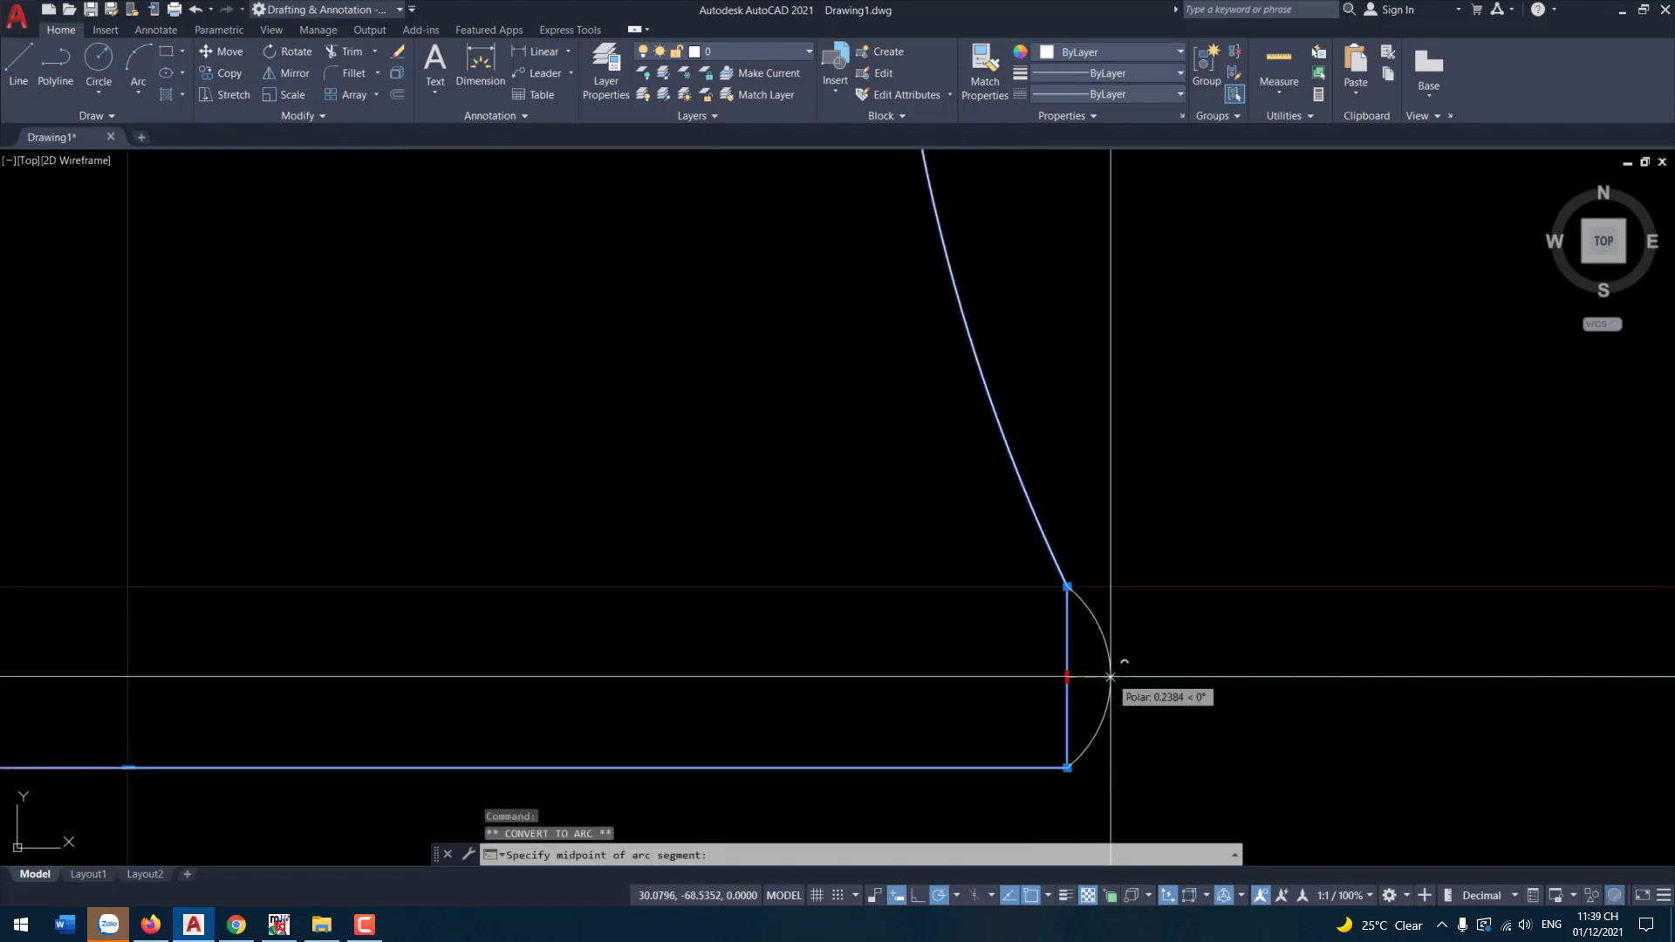
pyautogui.write('0.')
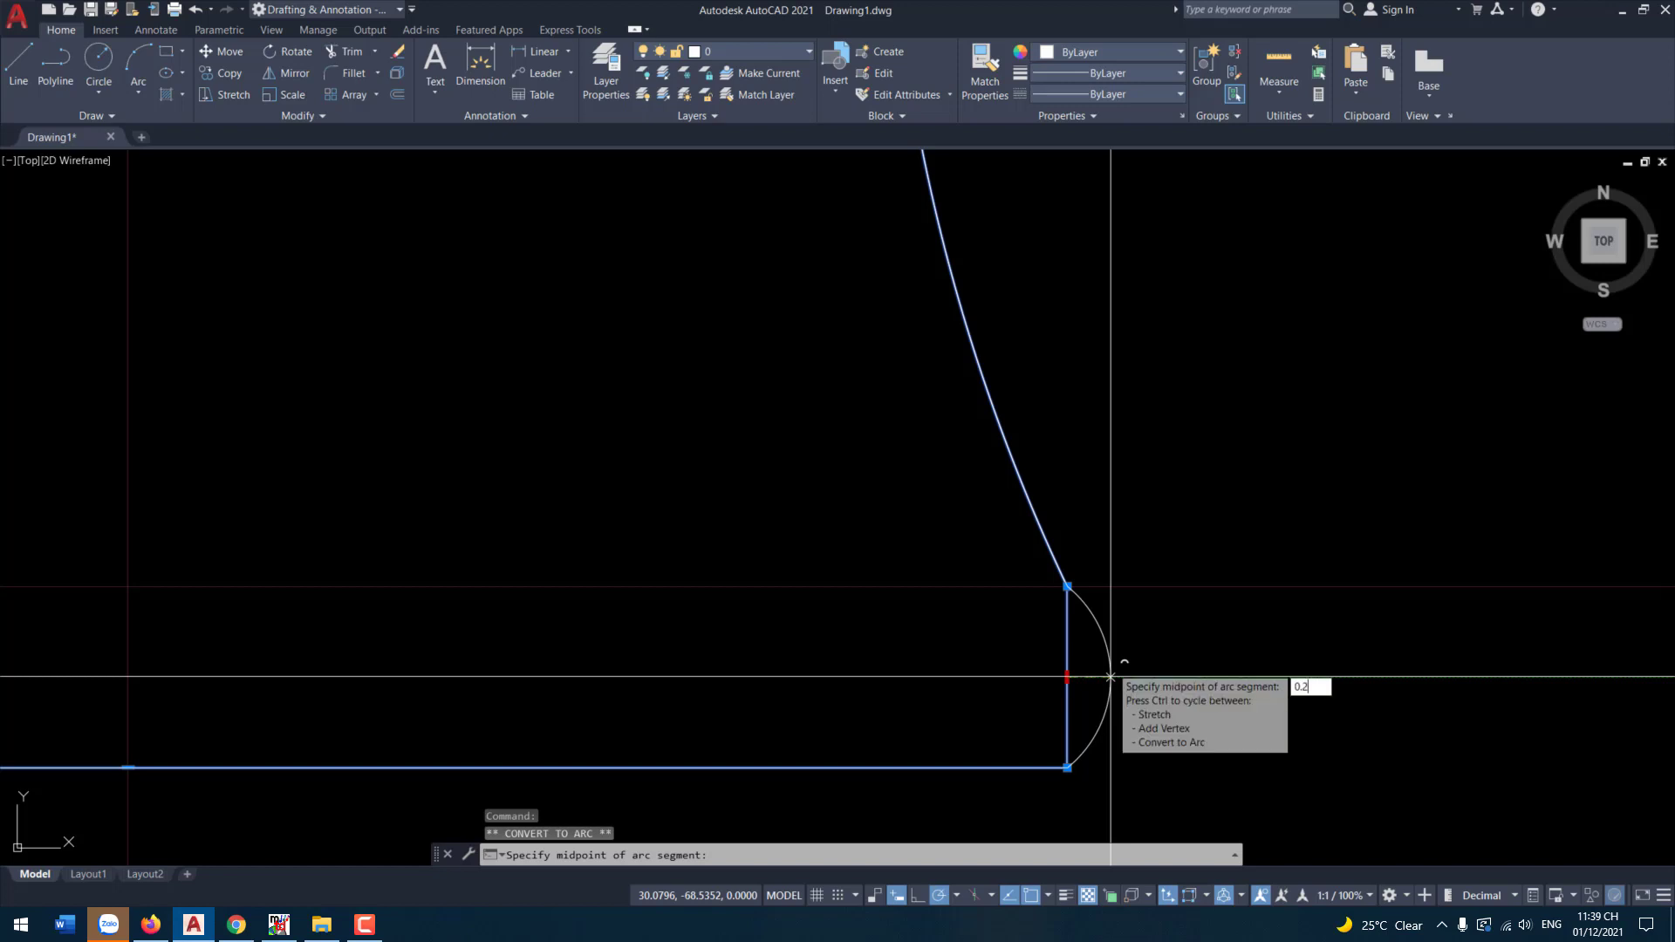
pyautogui.write('2')
pyautogui.press('Return')
pyautogui.scroll(-4, 1206, 672)
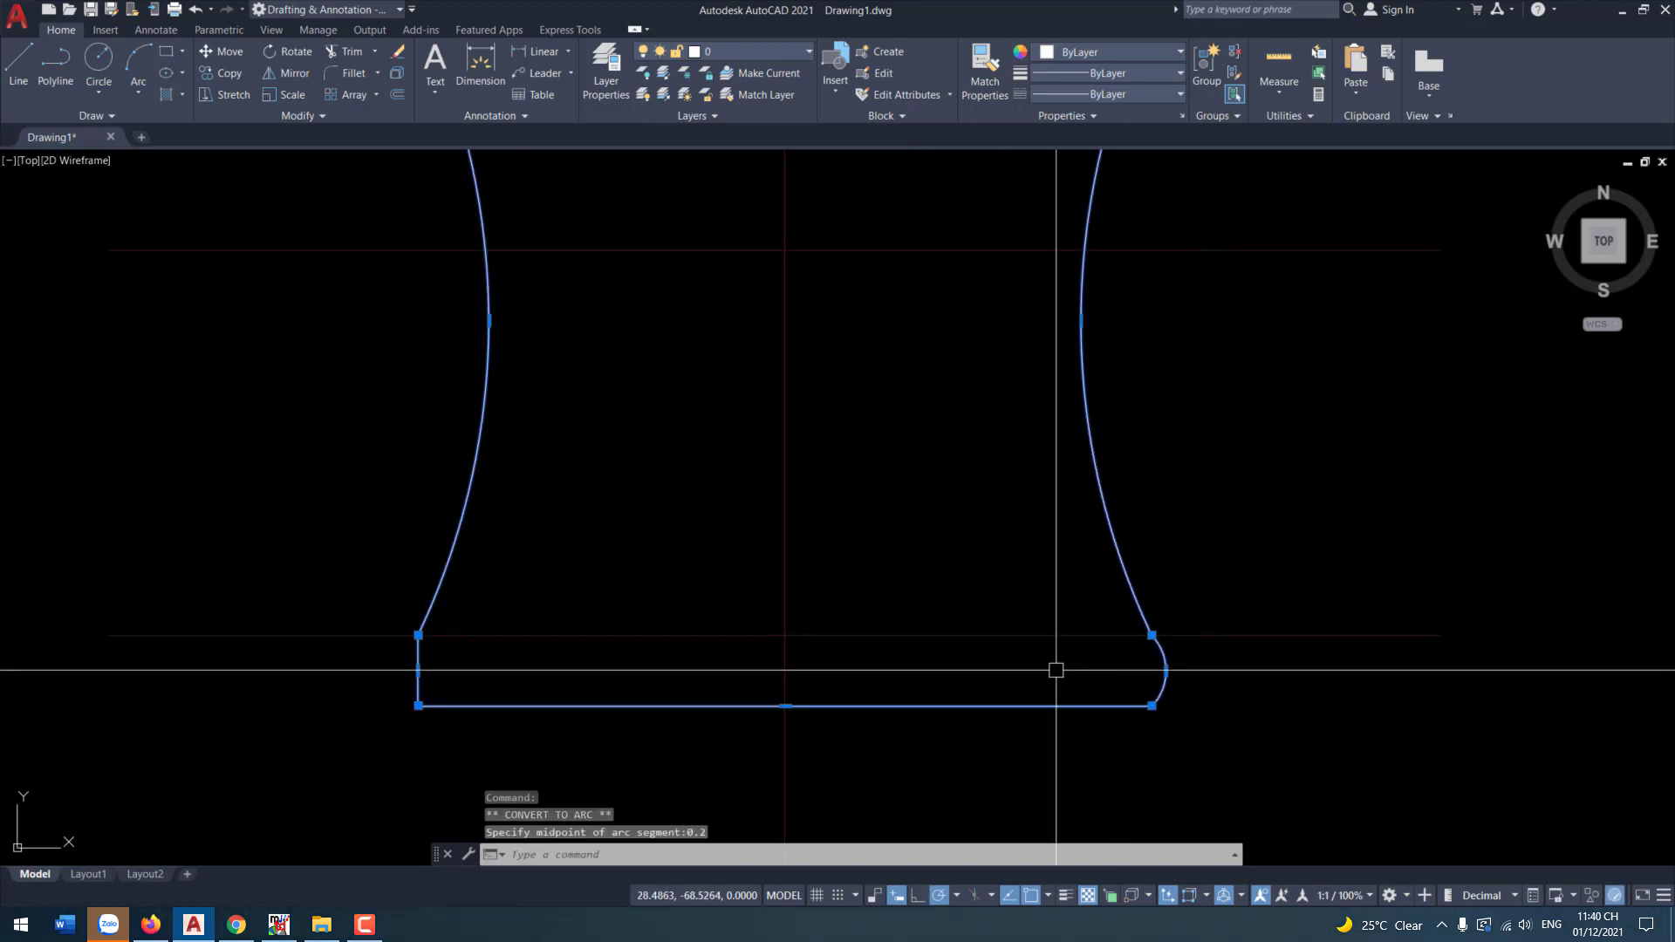
# - Convert the matching short segment at the outline's lower left side to an outward arc with its midpoint 0.2 units out
pyautogui.scroll(4, 395, 674)
pyautogui.moveTo(452, 663)
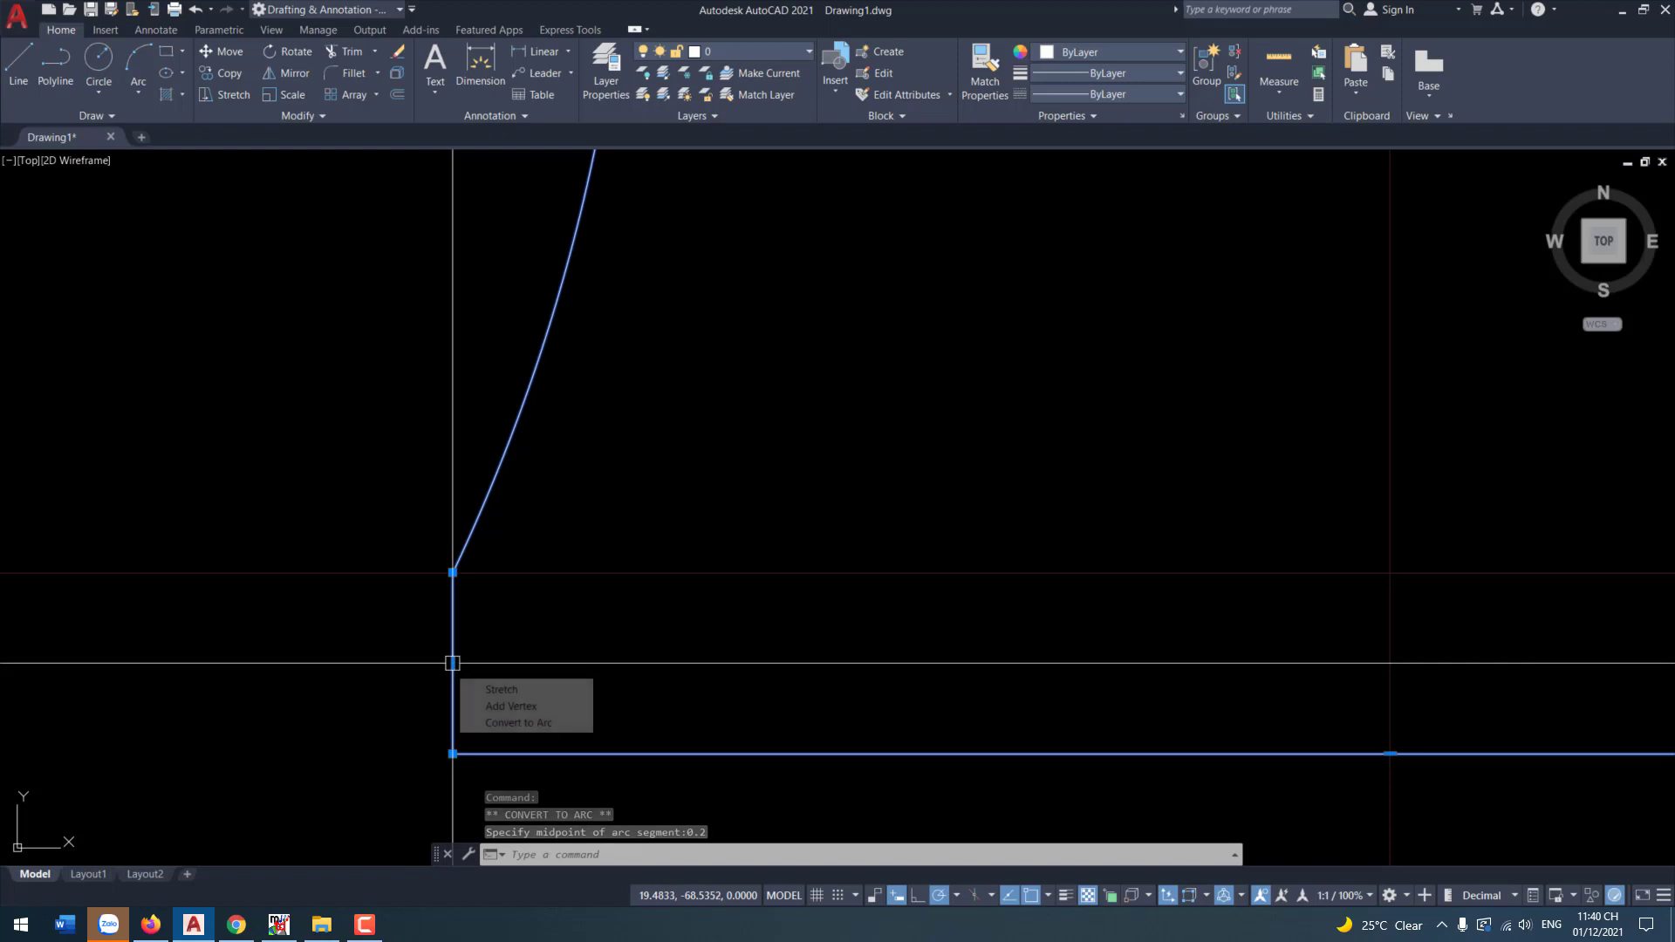
pyautogui.click(518, 718)
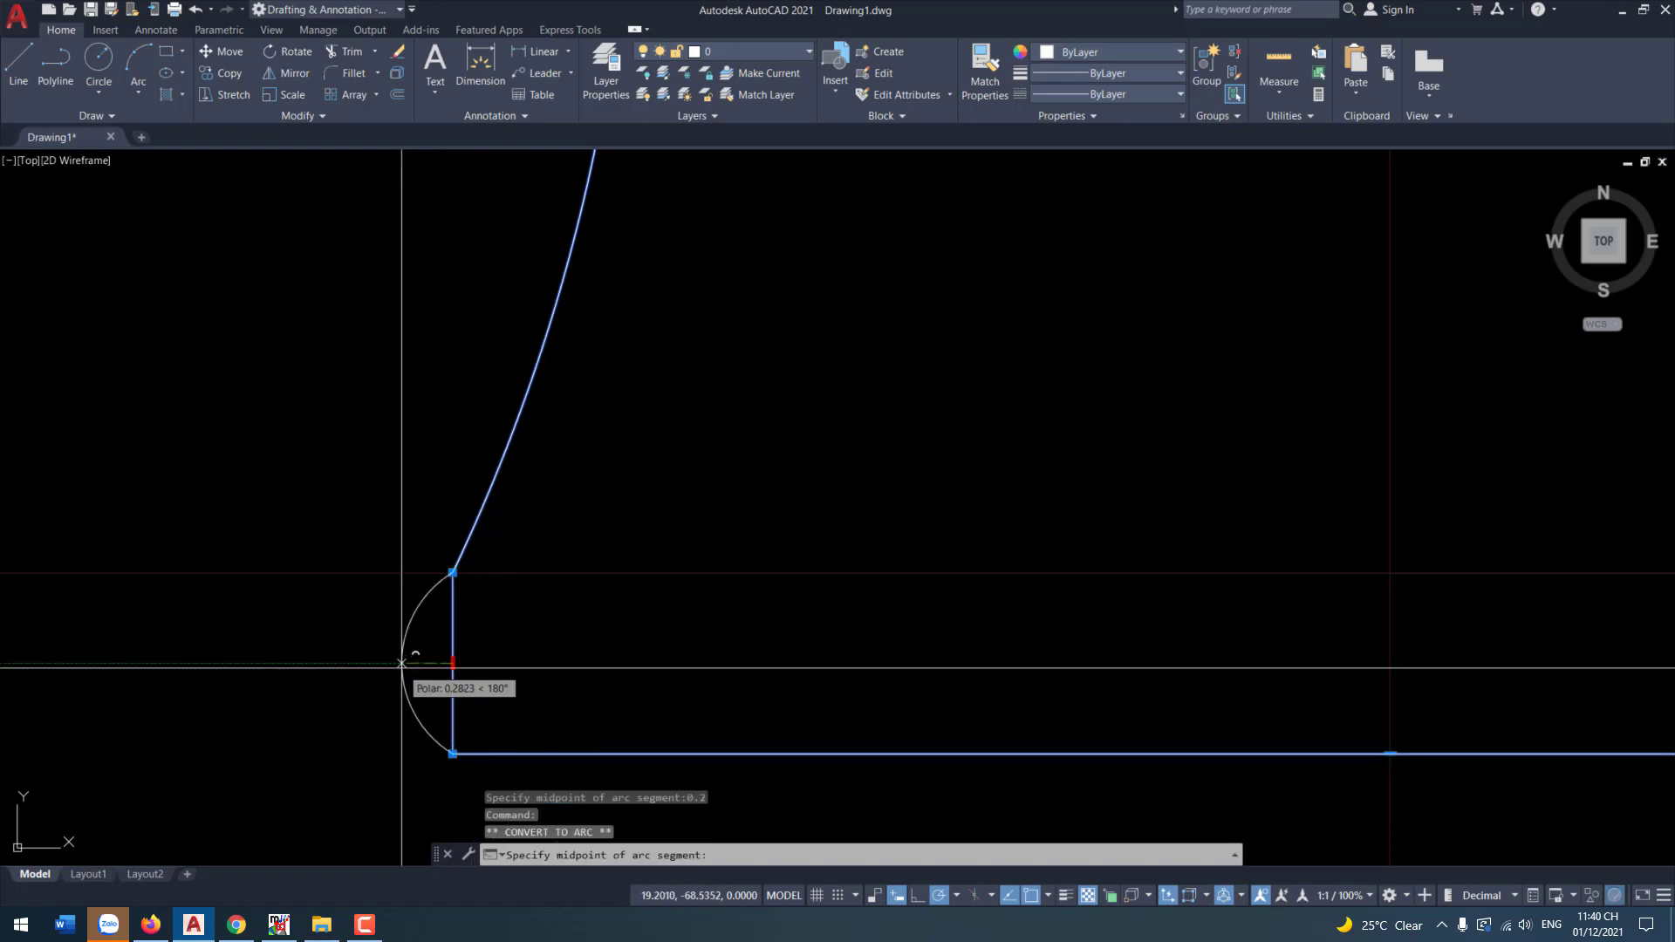
pyautogui.write('0.2')
pyautogui.press('Return')
pyautogui.scroll(-5, 486, 625)
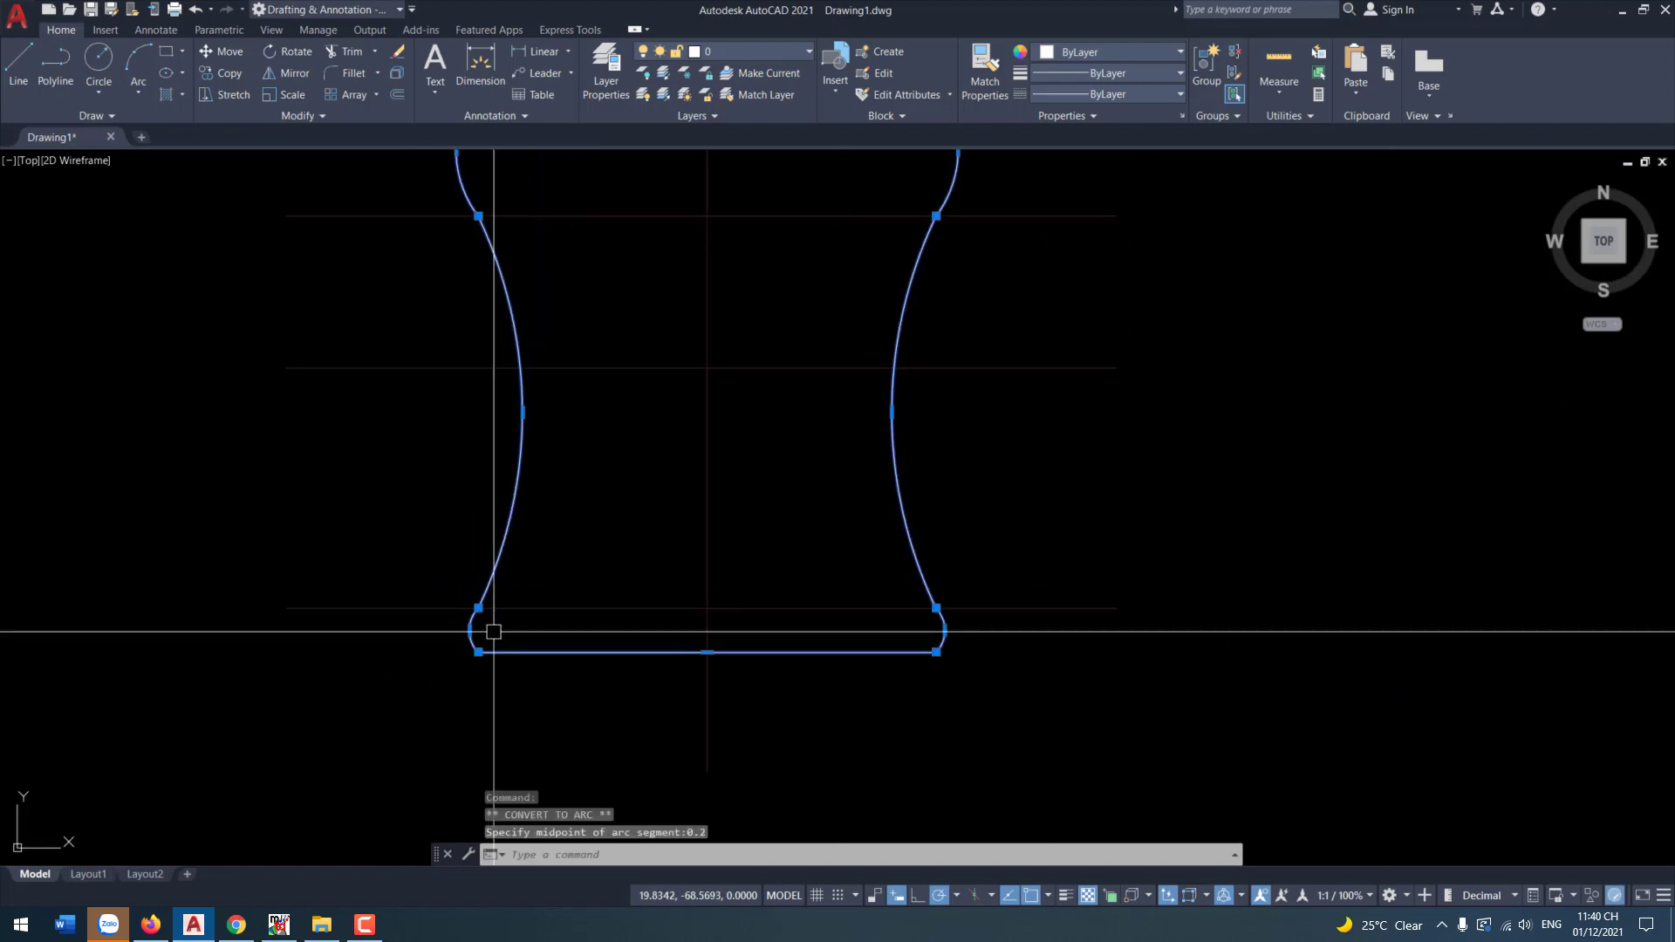
# - Stretch the top edge of the curved outline straight down by 0.5 units
pyautogui.scroll(3, 725, 482)
pyautogui.click(774, 341)
pyautogui.moveTo(770, 378); pyautogui.dragTo(770, 409, button='middle')
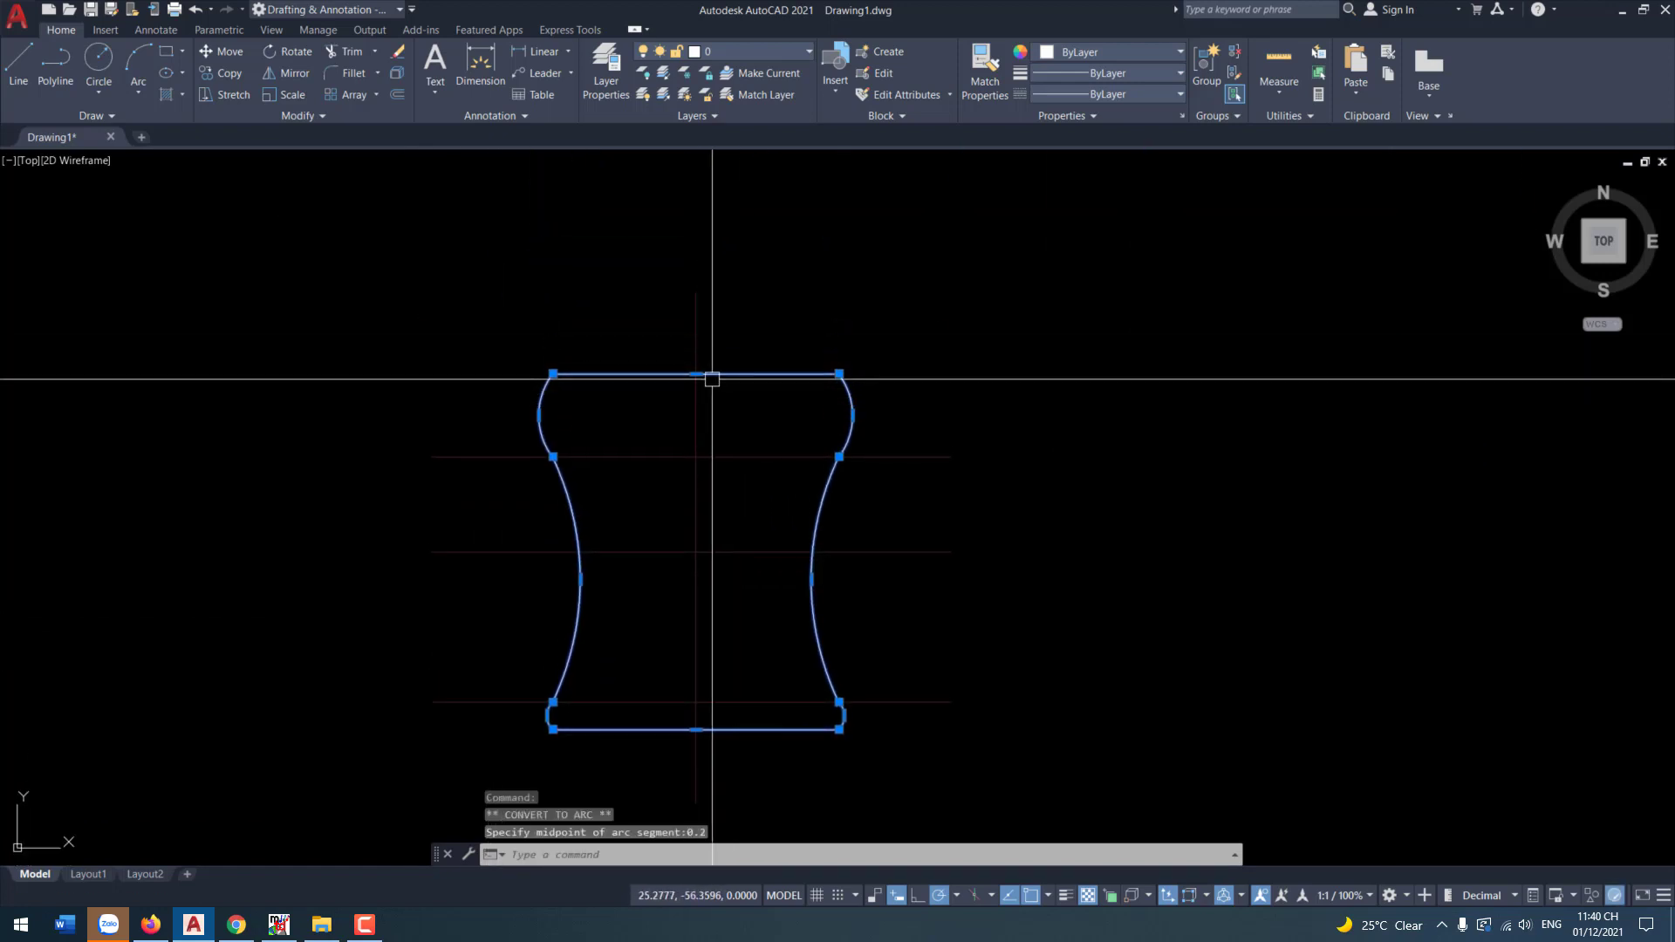
pyautogui.moveTo(696, 373)
pyautogui.click(745, 401)
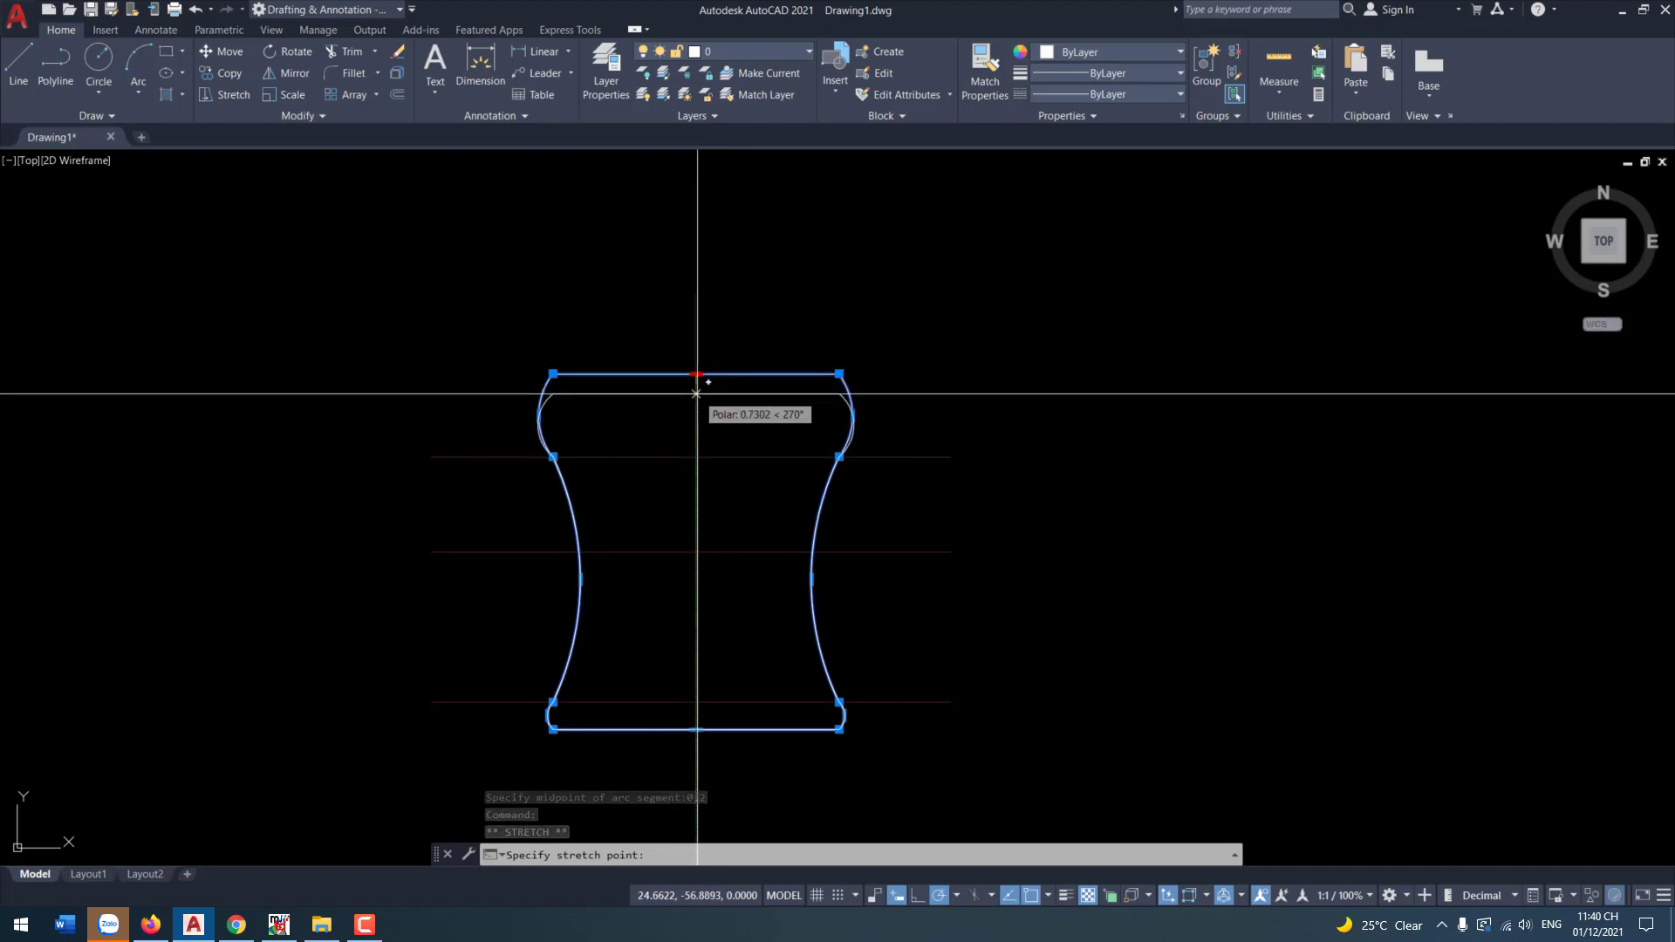
pyautogui.write('0.5')
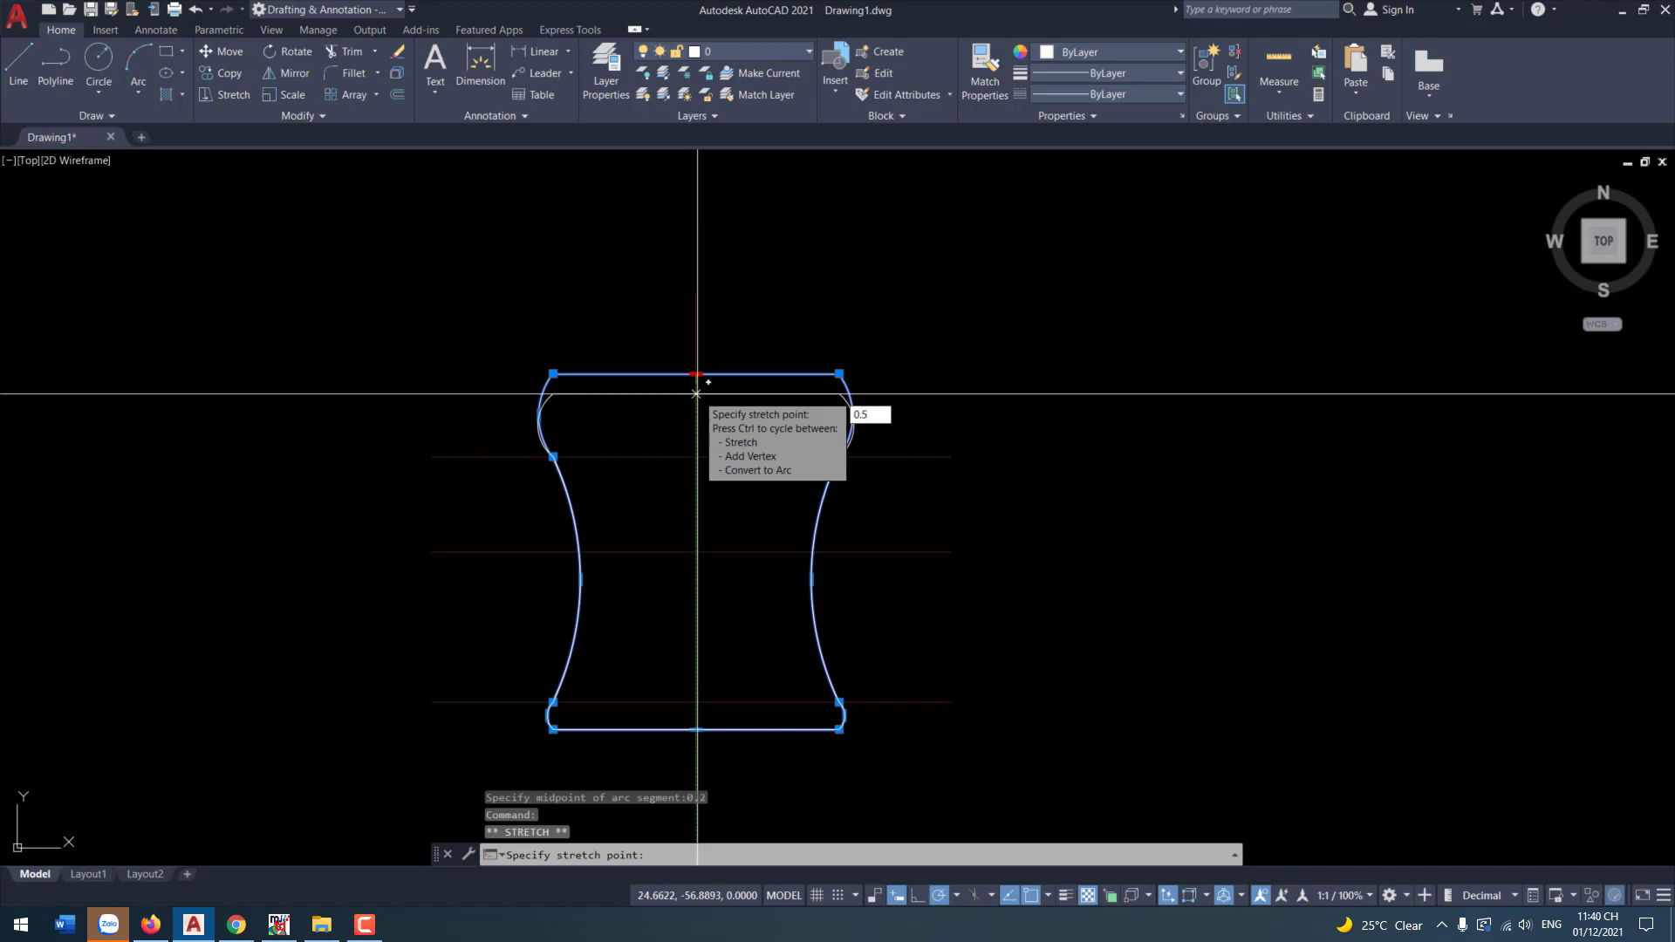
pyautogui.press('Return')
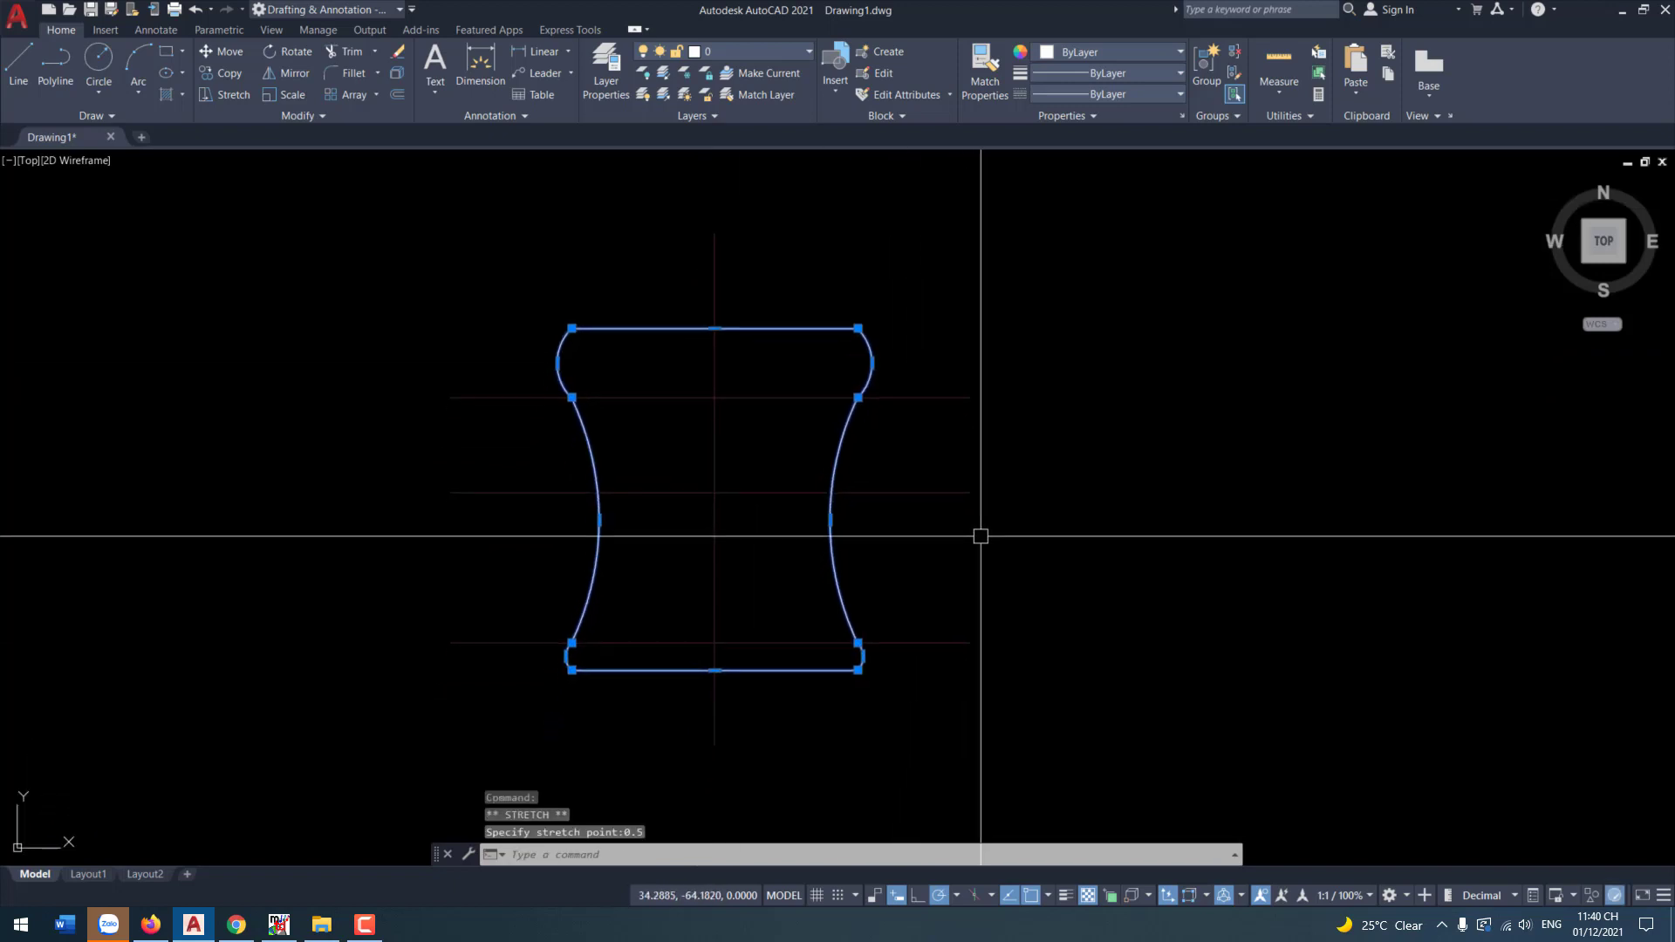
pyautogui.scroll(-2, 882, 493)
pyautogui.scroll(4, 768, 503)
pyautogui.moveTo(767, 502); pyautogui.dragTo(798, 507, button='middle')
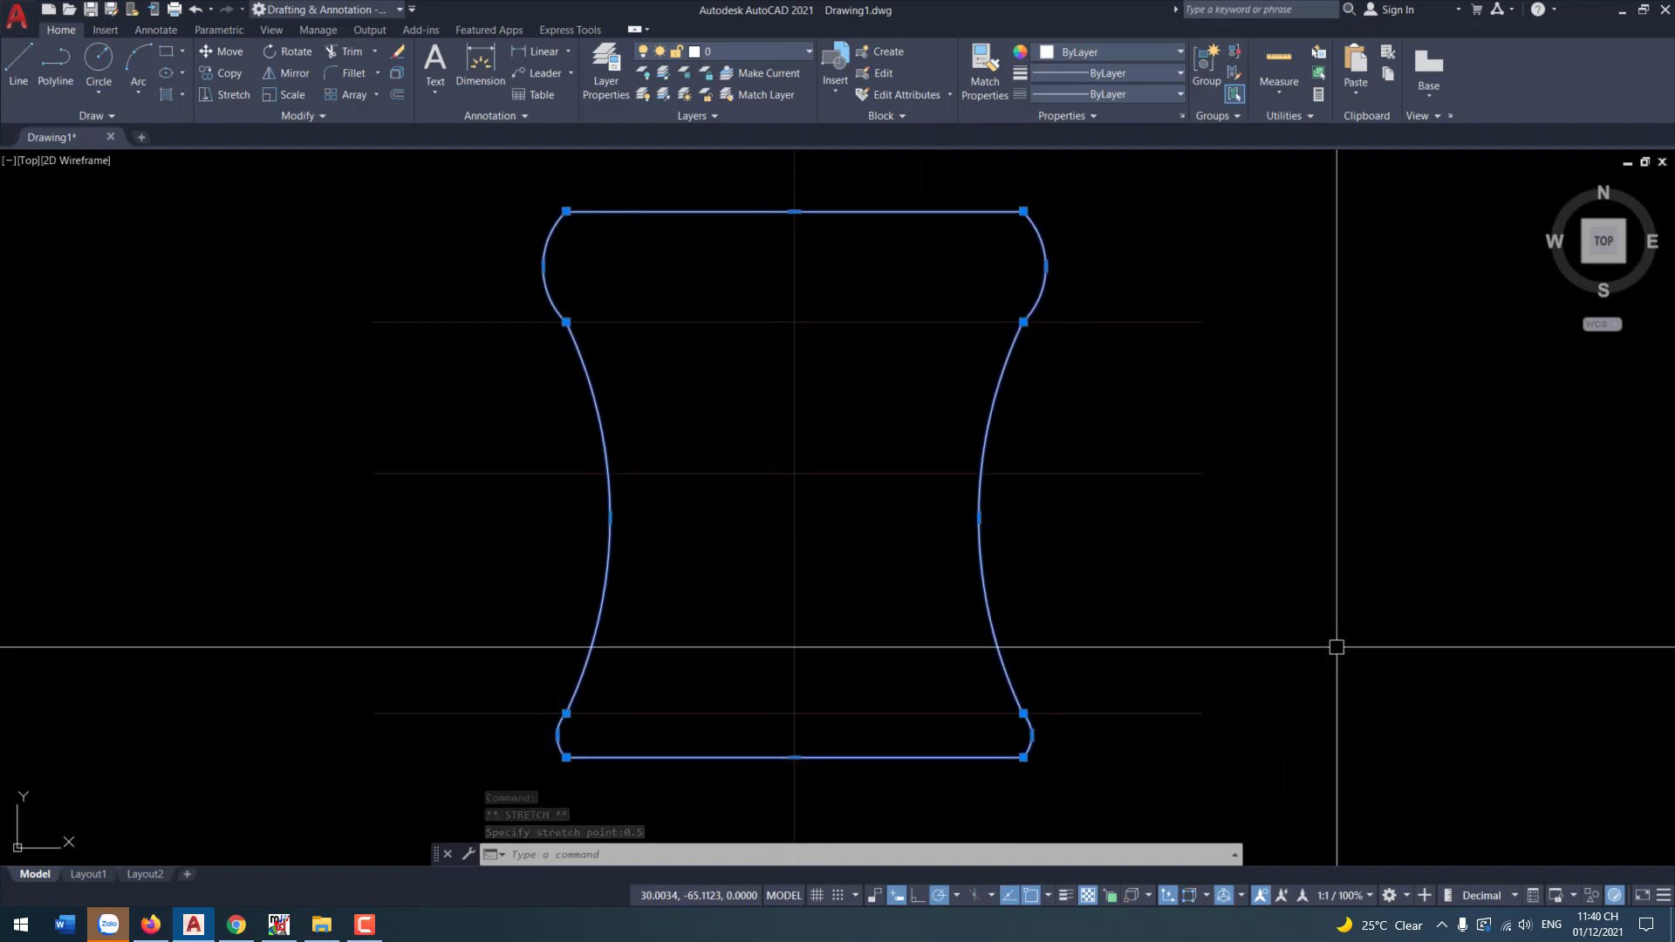